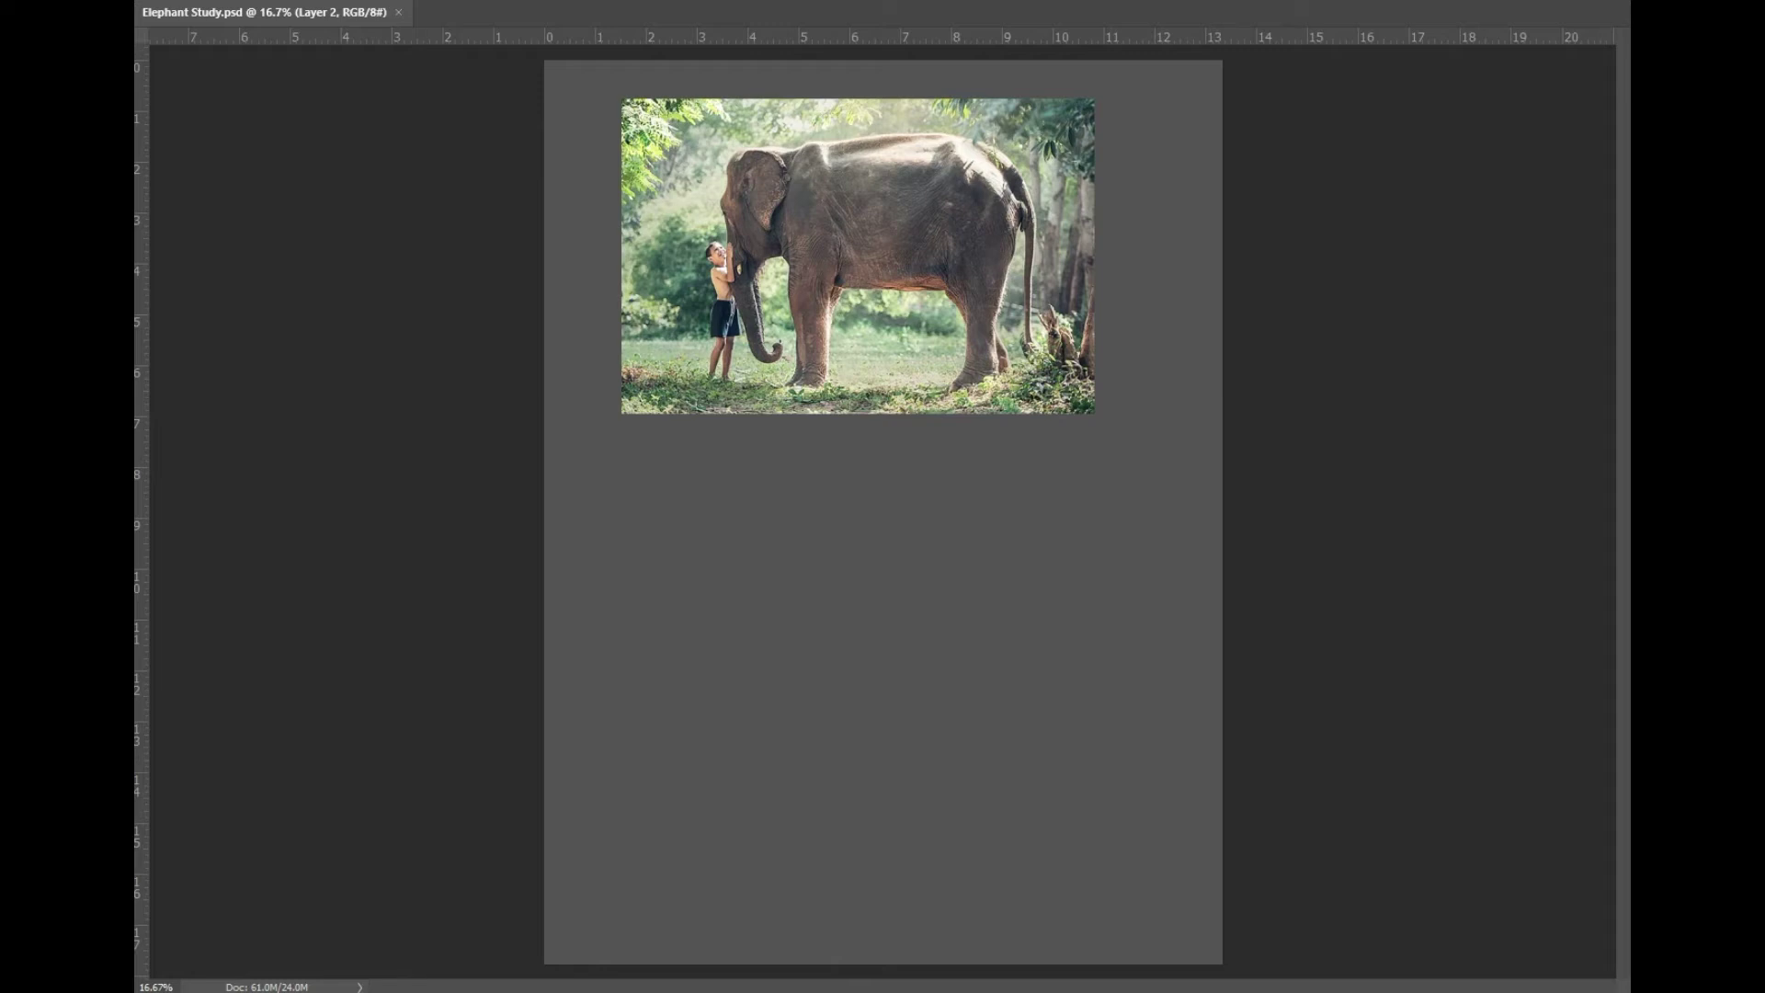
Step: Block in the dark grey elephant body, curling trunk and front leg, then add pale head highlights
mouse_move(729, 544)
mouse_down()
mouse_move(693, 571)
mouse_move(792, 552)
mouse_move(836, 563)
mouse_move(891, 671)
mouse_move(693, 595)
mouse_move(678, 643)
mouse_move(692, 740)
mouse_move(761, 810)
mouse_up()
mouse_move(781, 702)
mouse_down()
mouse_move(808, 753)
mouse_move(814, 837)
mouse_move(864, 698)
mouse_move(875, 836)
mouse_move(1020, 794)
mouse_move(978, 847)
mouse_move(1044, 855)
mouse_move(1100, 741)
mouse_move(1112, 826)
mouse_up()
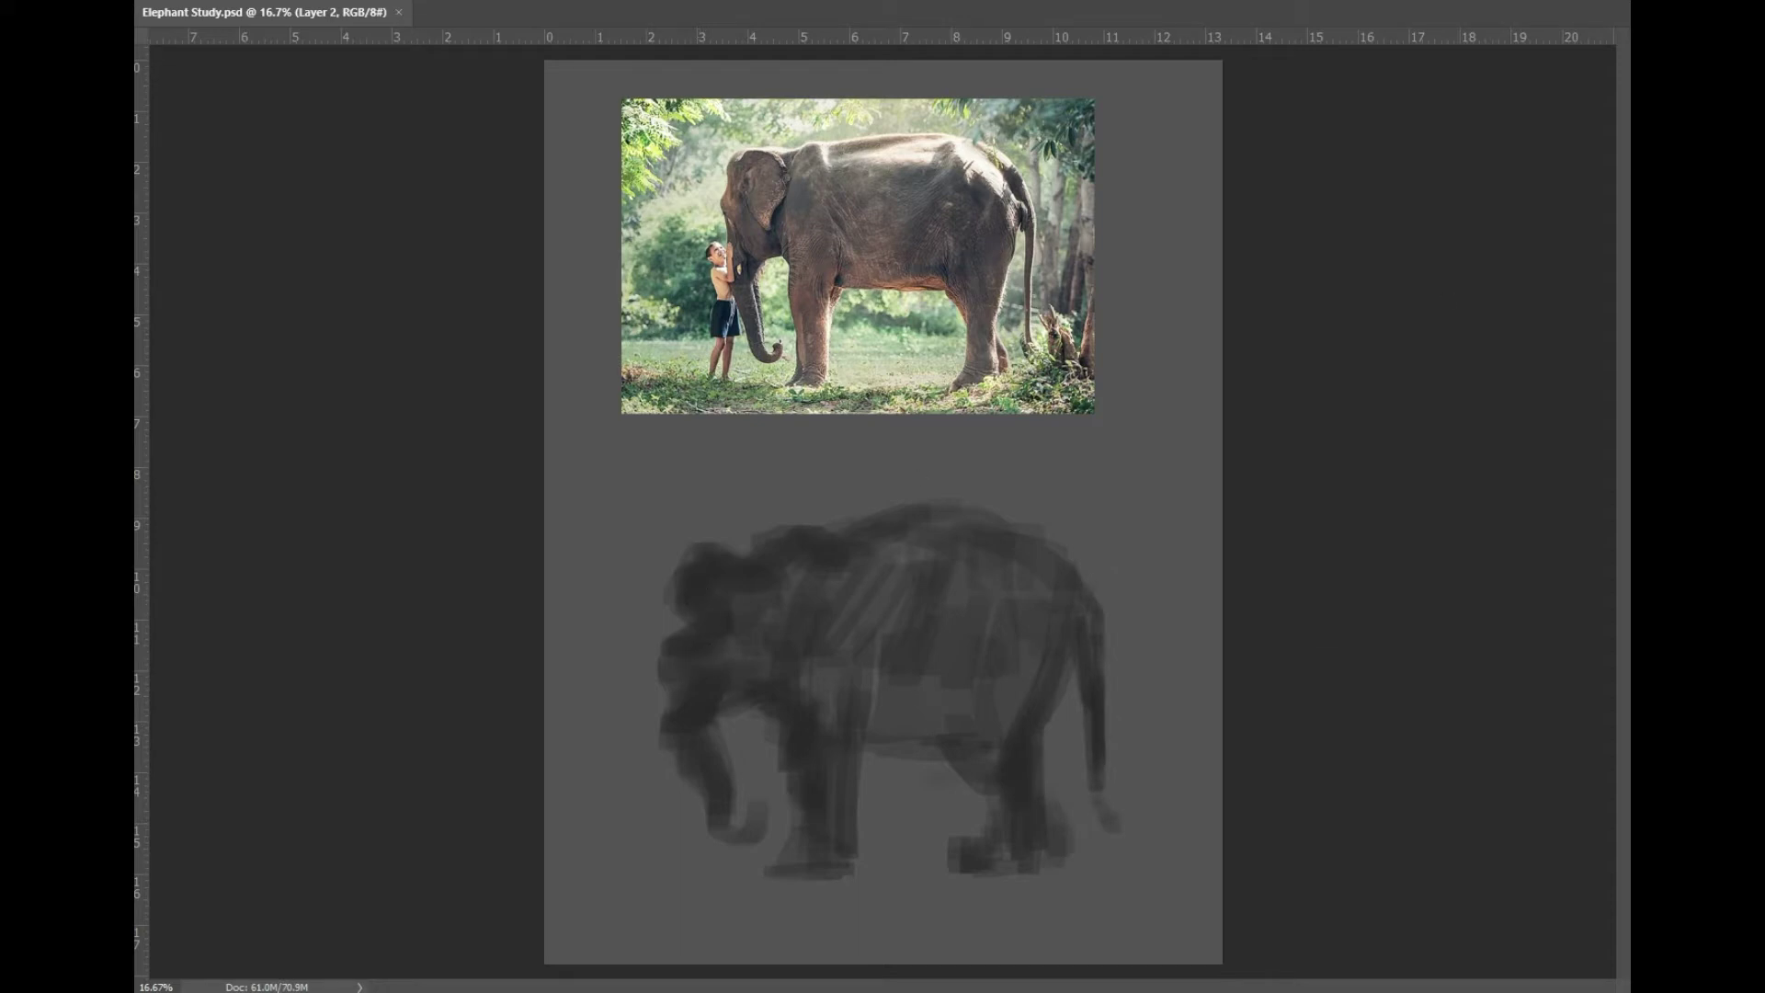
mouse_move(708, 575)
mouse_down()
mouse_move(740, 563)
mouse_move(674, 566)
mouse_move(800, 550)
mouse_move(832, 579)
mouse_move(892, 520)
mouse_move(907, 542)
mouse_move(1057, 552)
mouse_move(1099, 602)
mouse_move(1126, 823)
mouse_up()
Step: Add pale highlights to the tail tip, hind leg and other legs
drag(1065, 678, 1032, 884)
drag(1052, 797, 1078, 869)
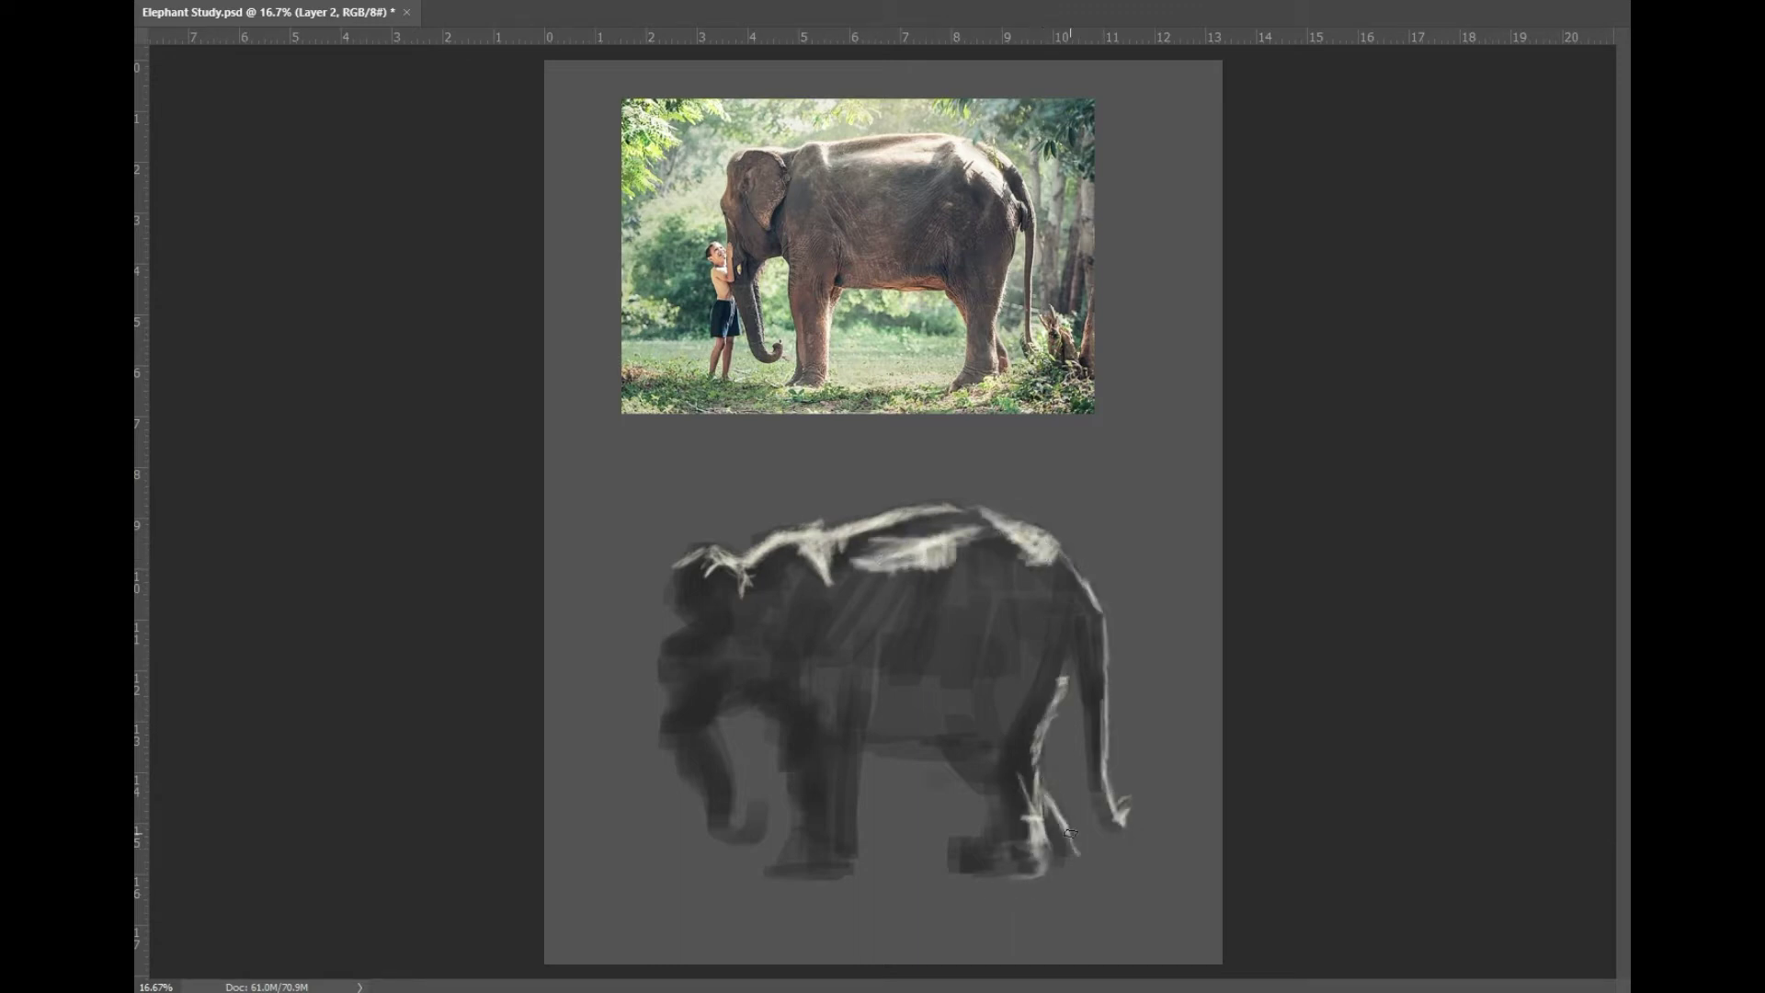
drag(855, 740, 847, 859)
drag(721, 726, 731, 822)
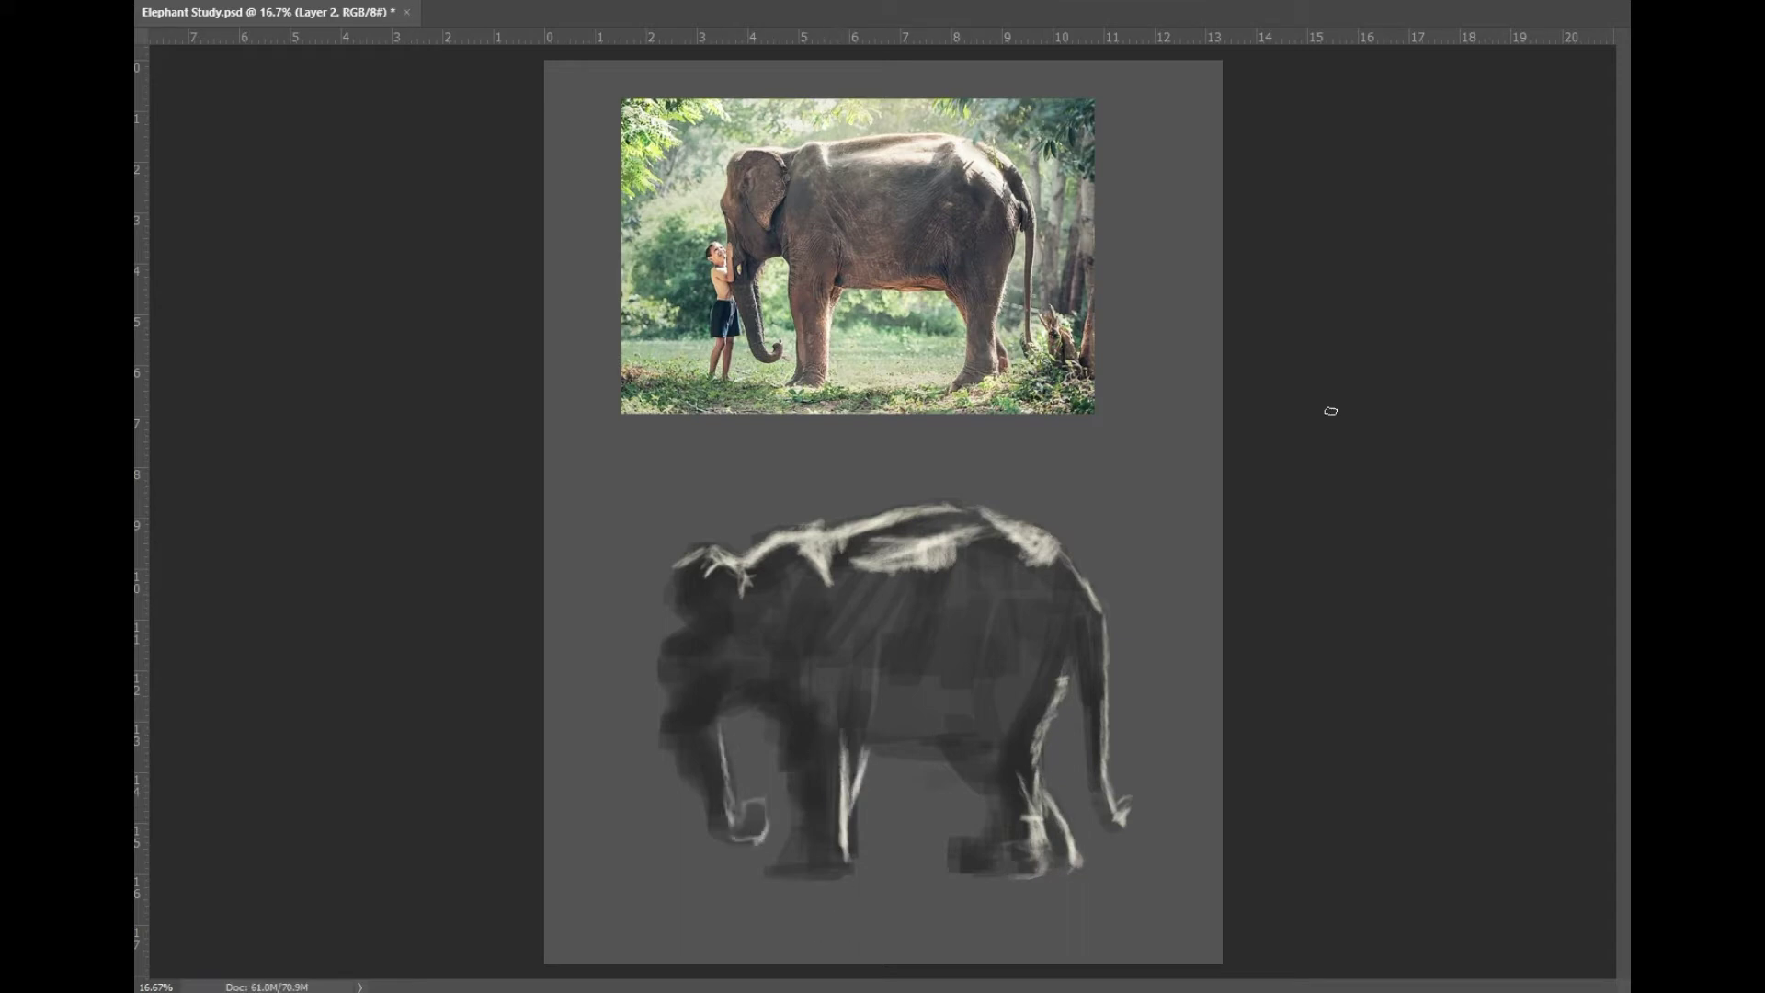
Step: Darken the ear edge, belly line, eye outline, left trunk and front-leg accent with sampled dark tones
mouse_move(754, 662)
mouse_down()
mouse_move(736, 579)
mouse_move(763, 655)
mouse_up()
drag(866, 726, 935, 741)
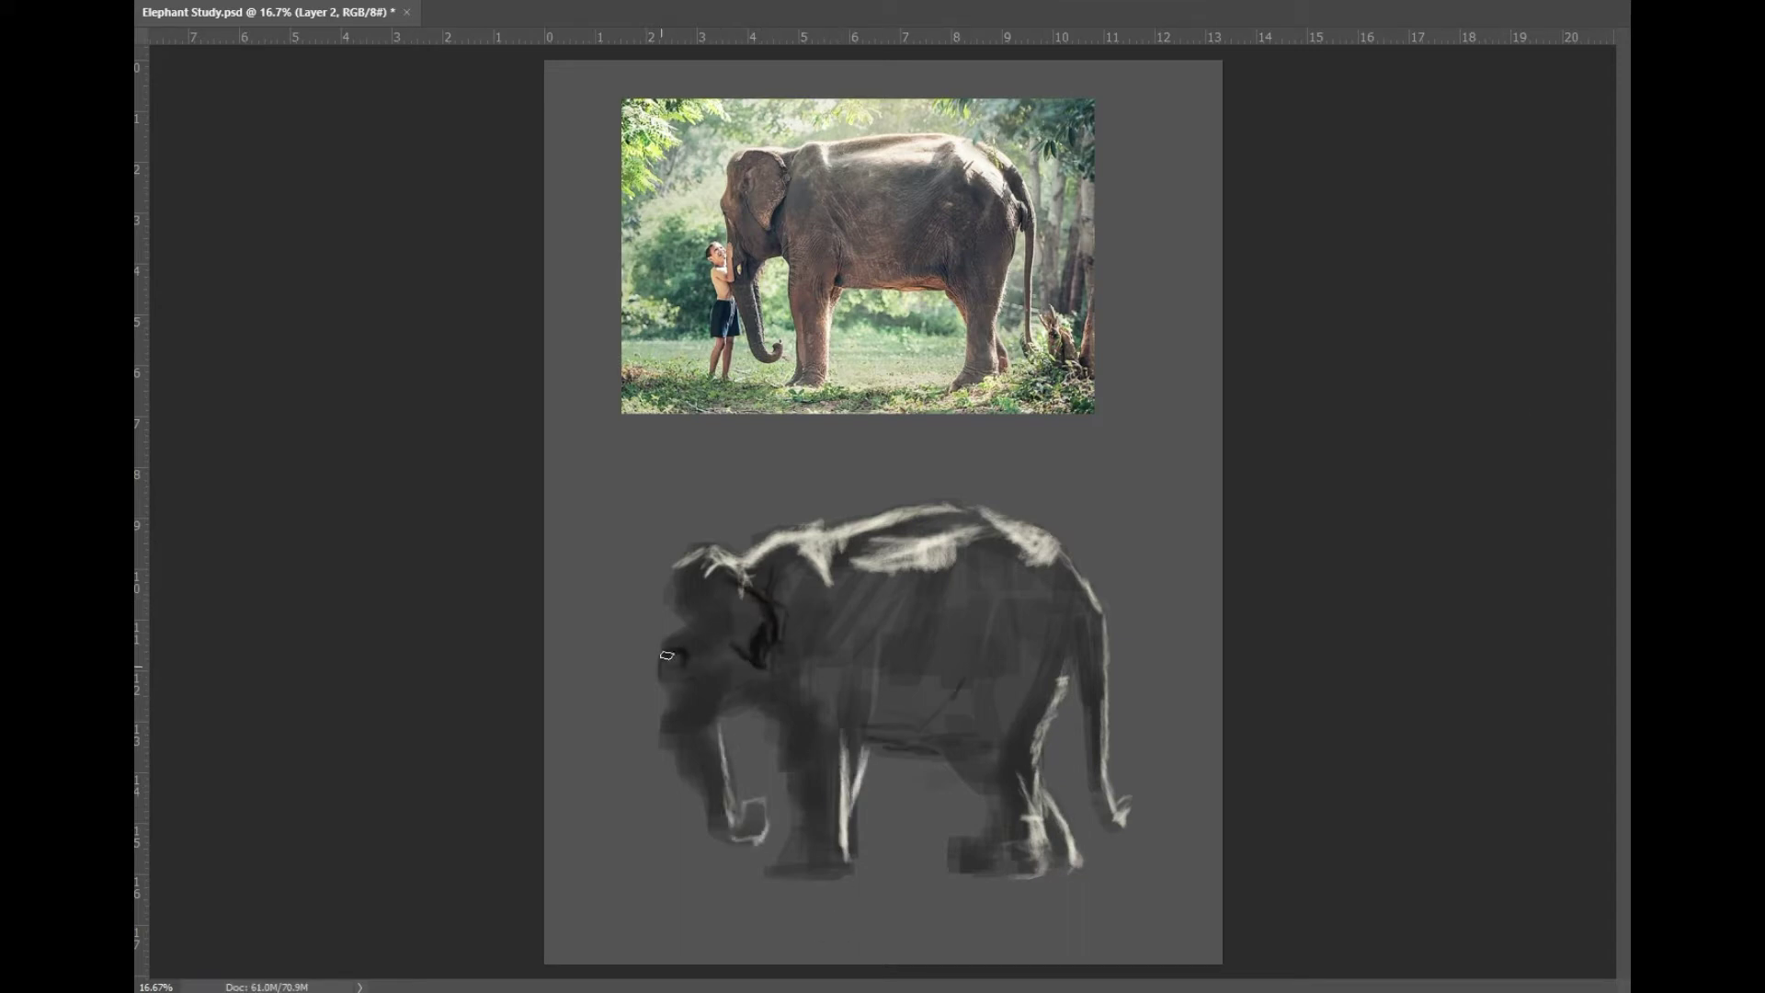
drag(681, 666, 641, 660)
alt+click(709, 669)
drag(678, 747, 704, 819)
drag(857, 697, 868, 737)
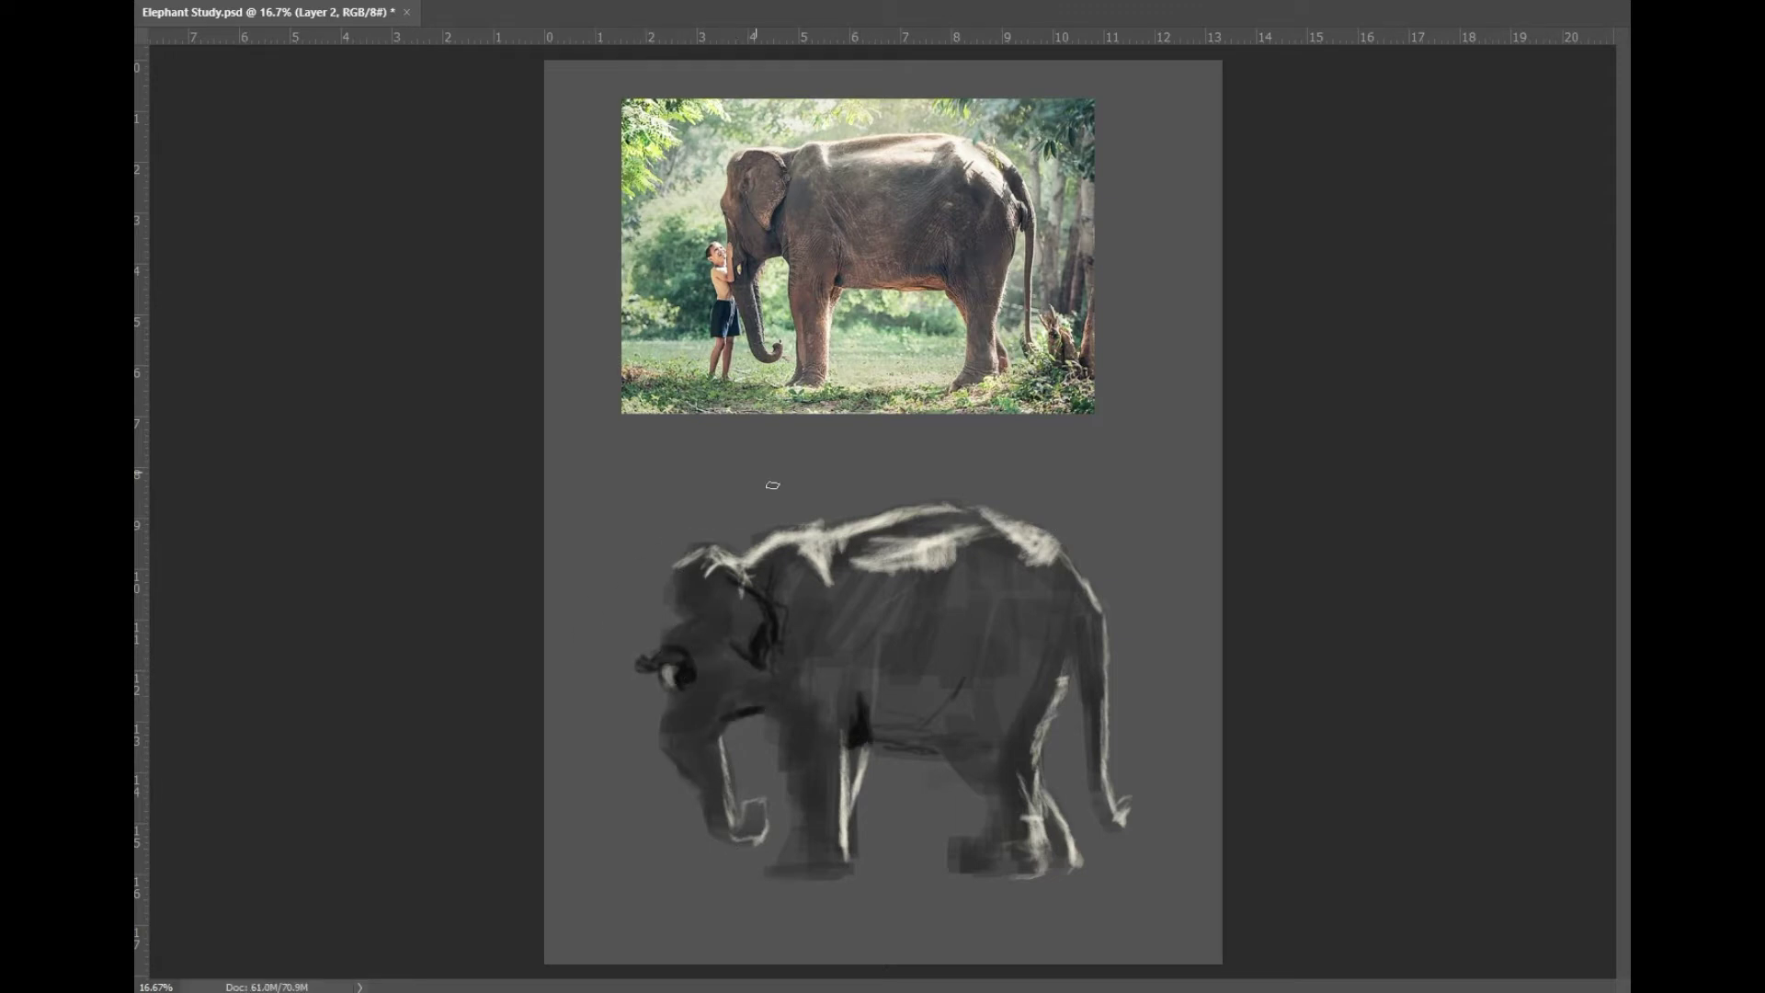
Step: Highlight the back and right flank, then tint the body and head bluish-grey
mouse_move(961, 529)
mouse_down()
mouse_move(1048, 606)
mouse_move(1108, 740)
mouse_up()
drag(1044, 583, 1071, 643)
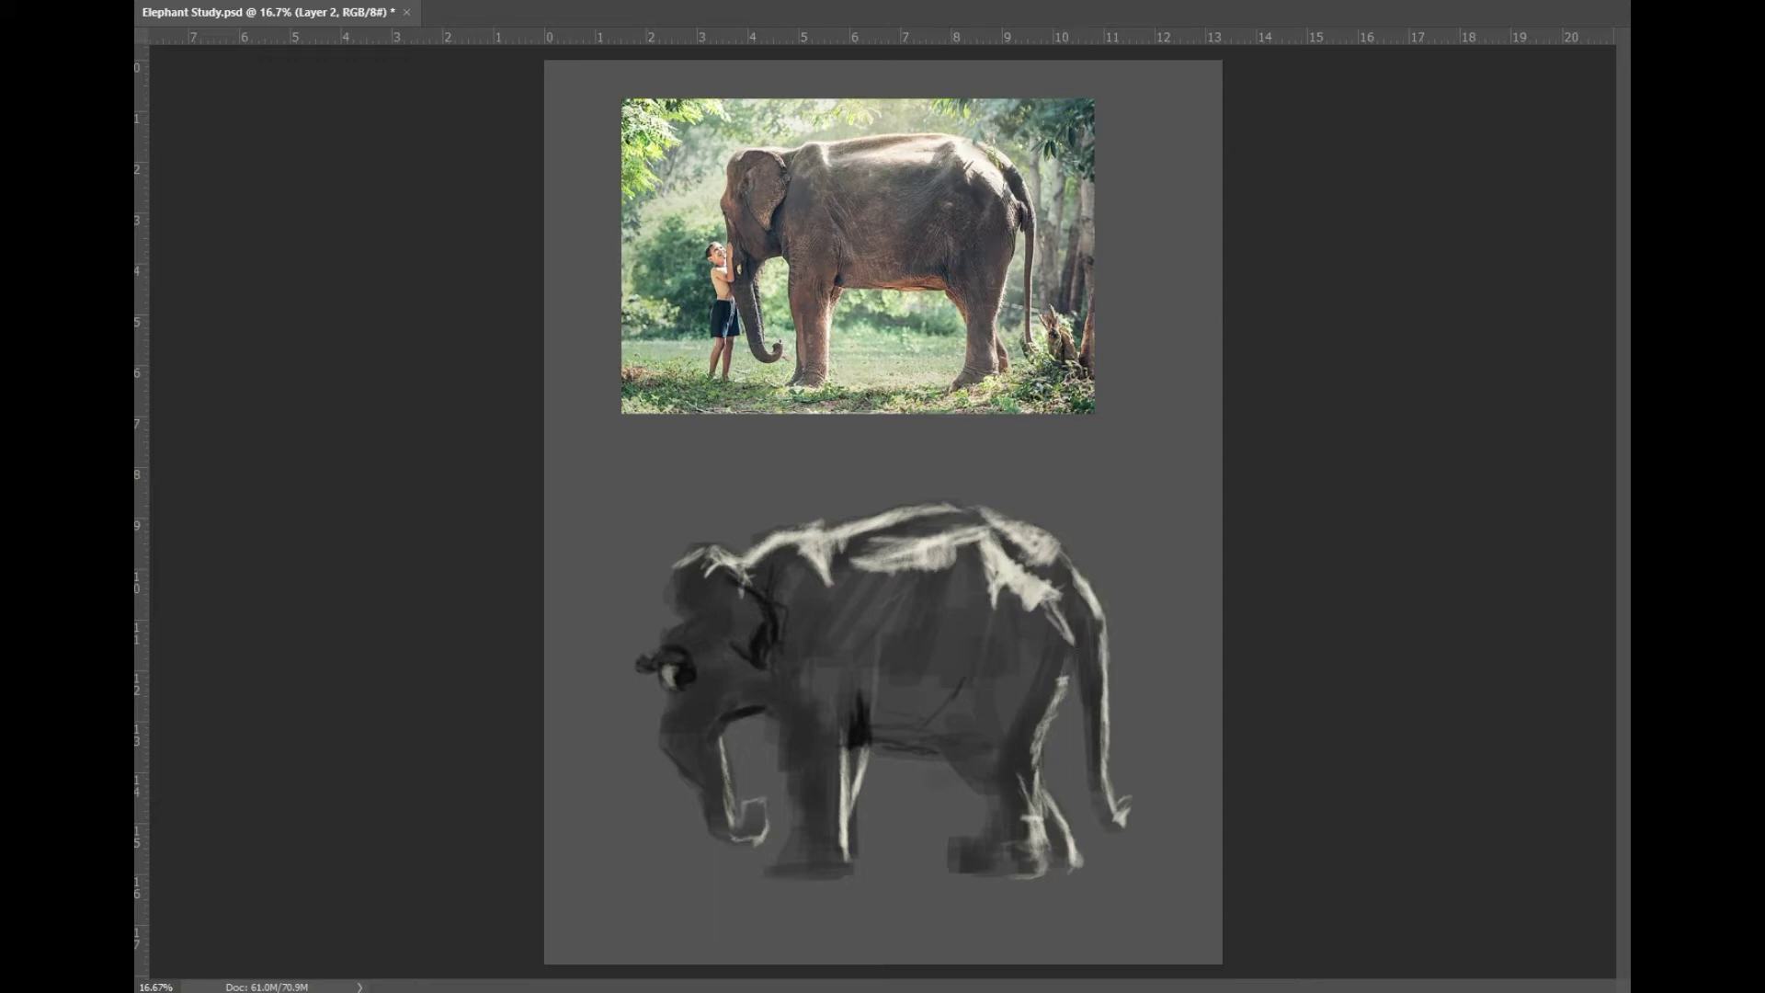
mouse_move(778, 591)
mouse_down()
mouse_move(858, 591)
mouse_move(898, 714)
mouse_move(946, 603)
mouse_move(702, 635)
mouse_move(692, 767)
mouse_move(1025, 819)
mouse_move(982, 855)
mouse_up()
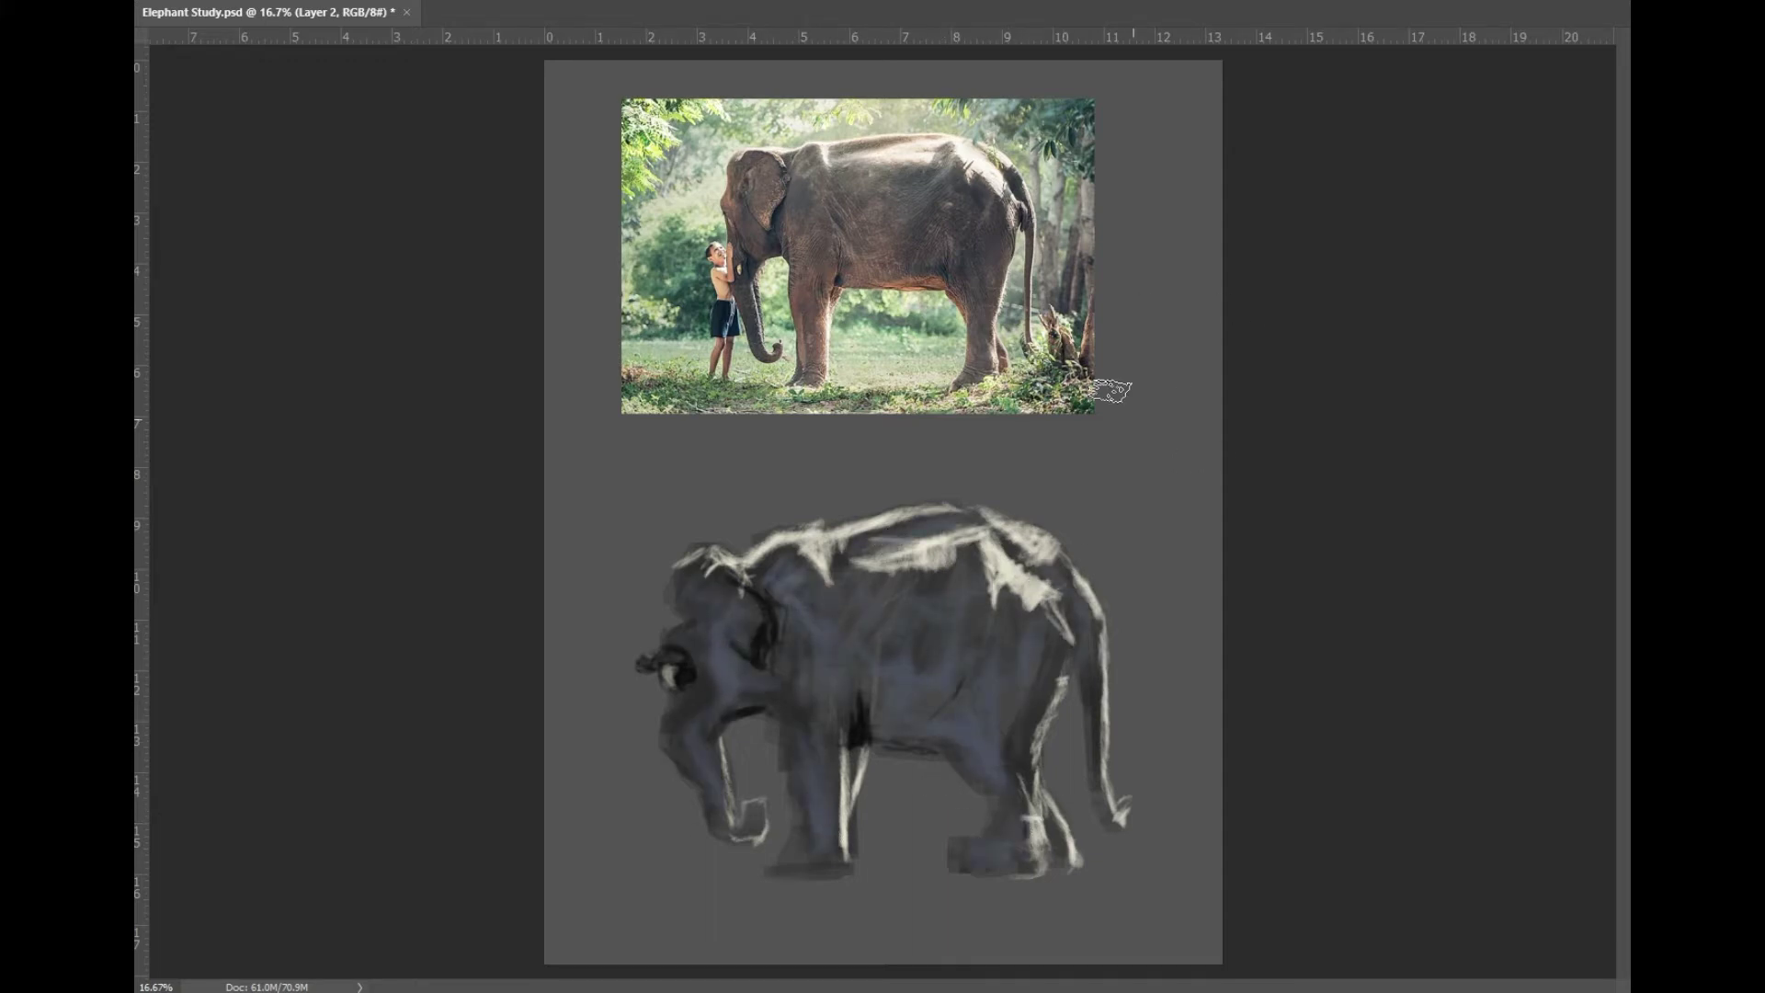
Step: Add reddish-brown shading along the belly, front leg and ear
mouse_move(878, 736)
mouse_down()
mouse_move(956, 713)
mouse_move(982, 760)
mouse_up()
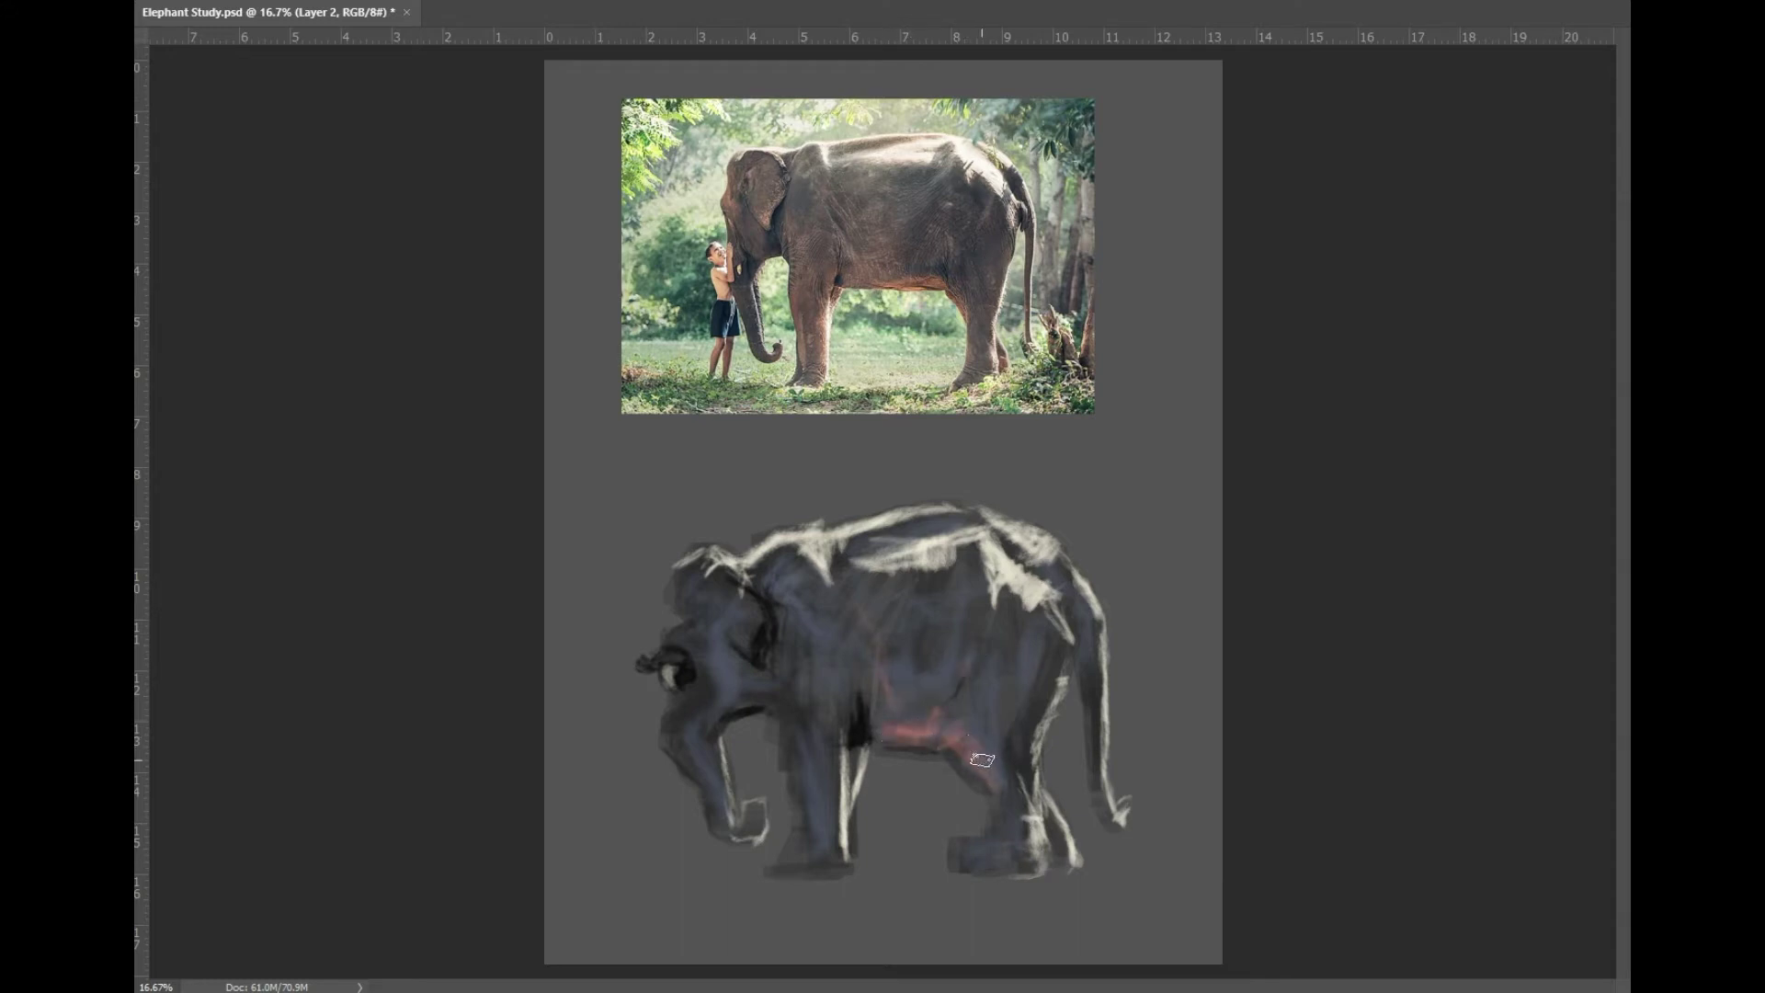
drag(786, 727, 802, 827)
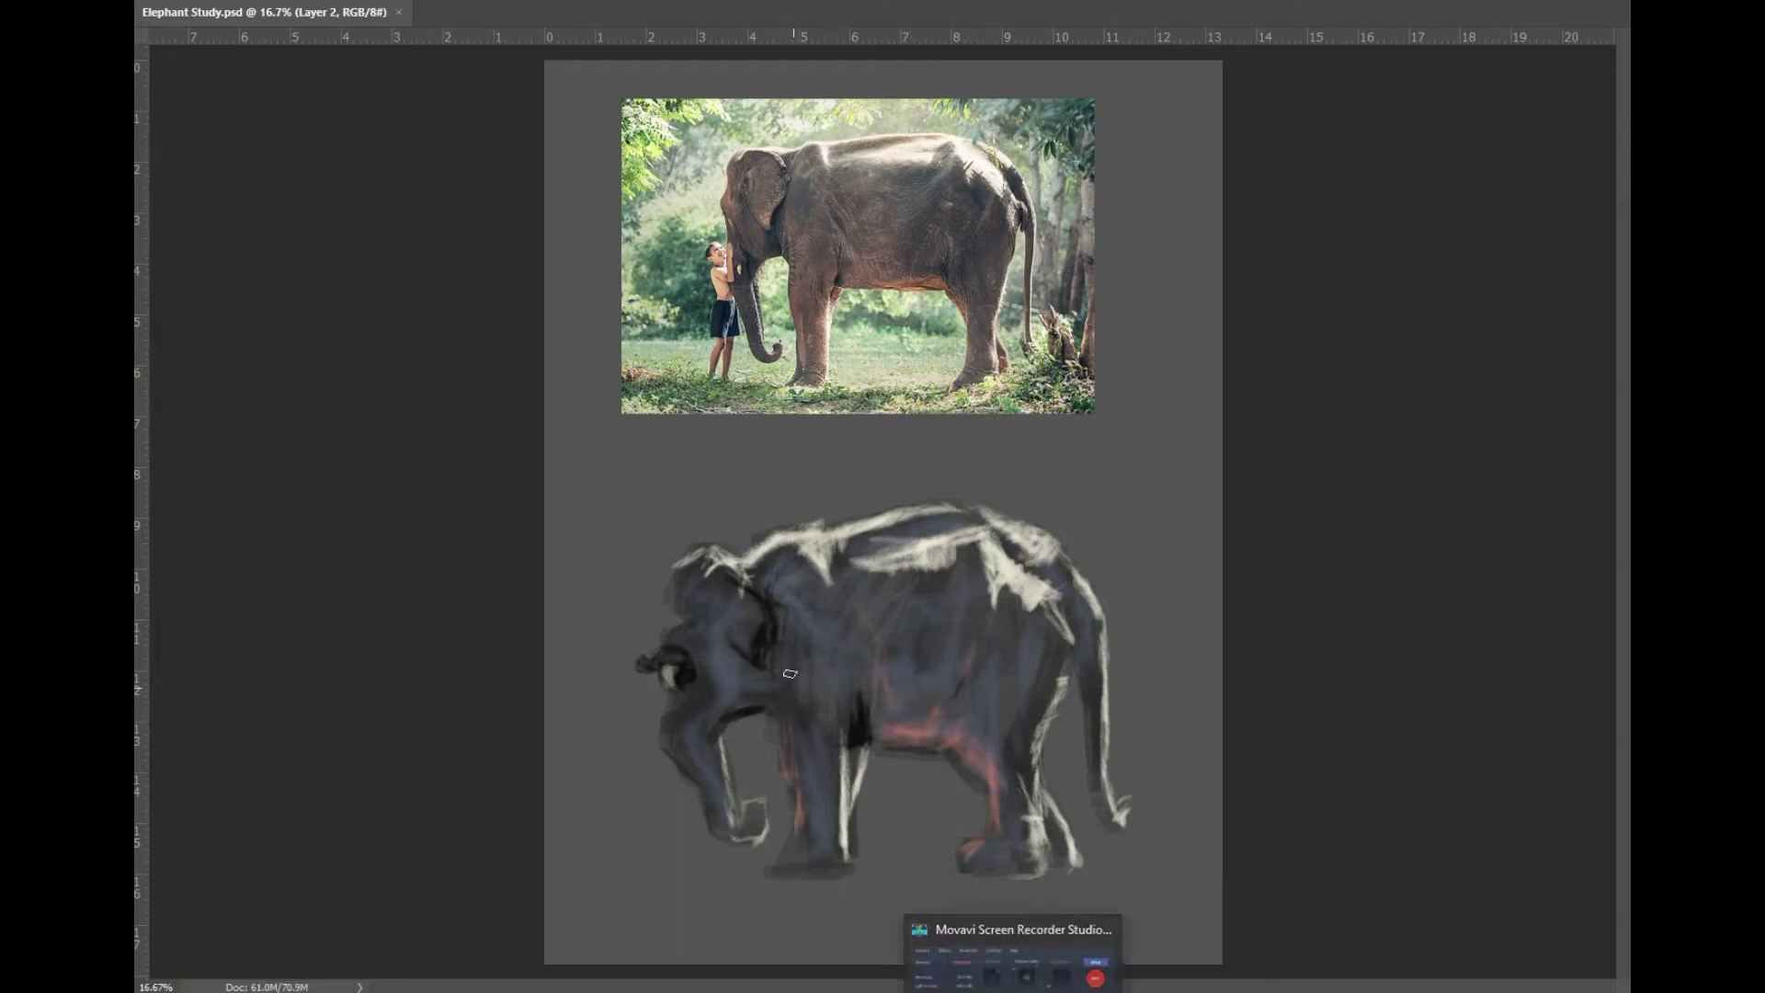
drag(749, 630, 731, 642)
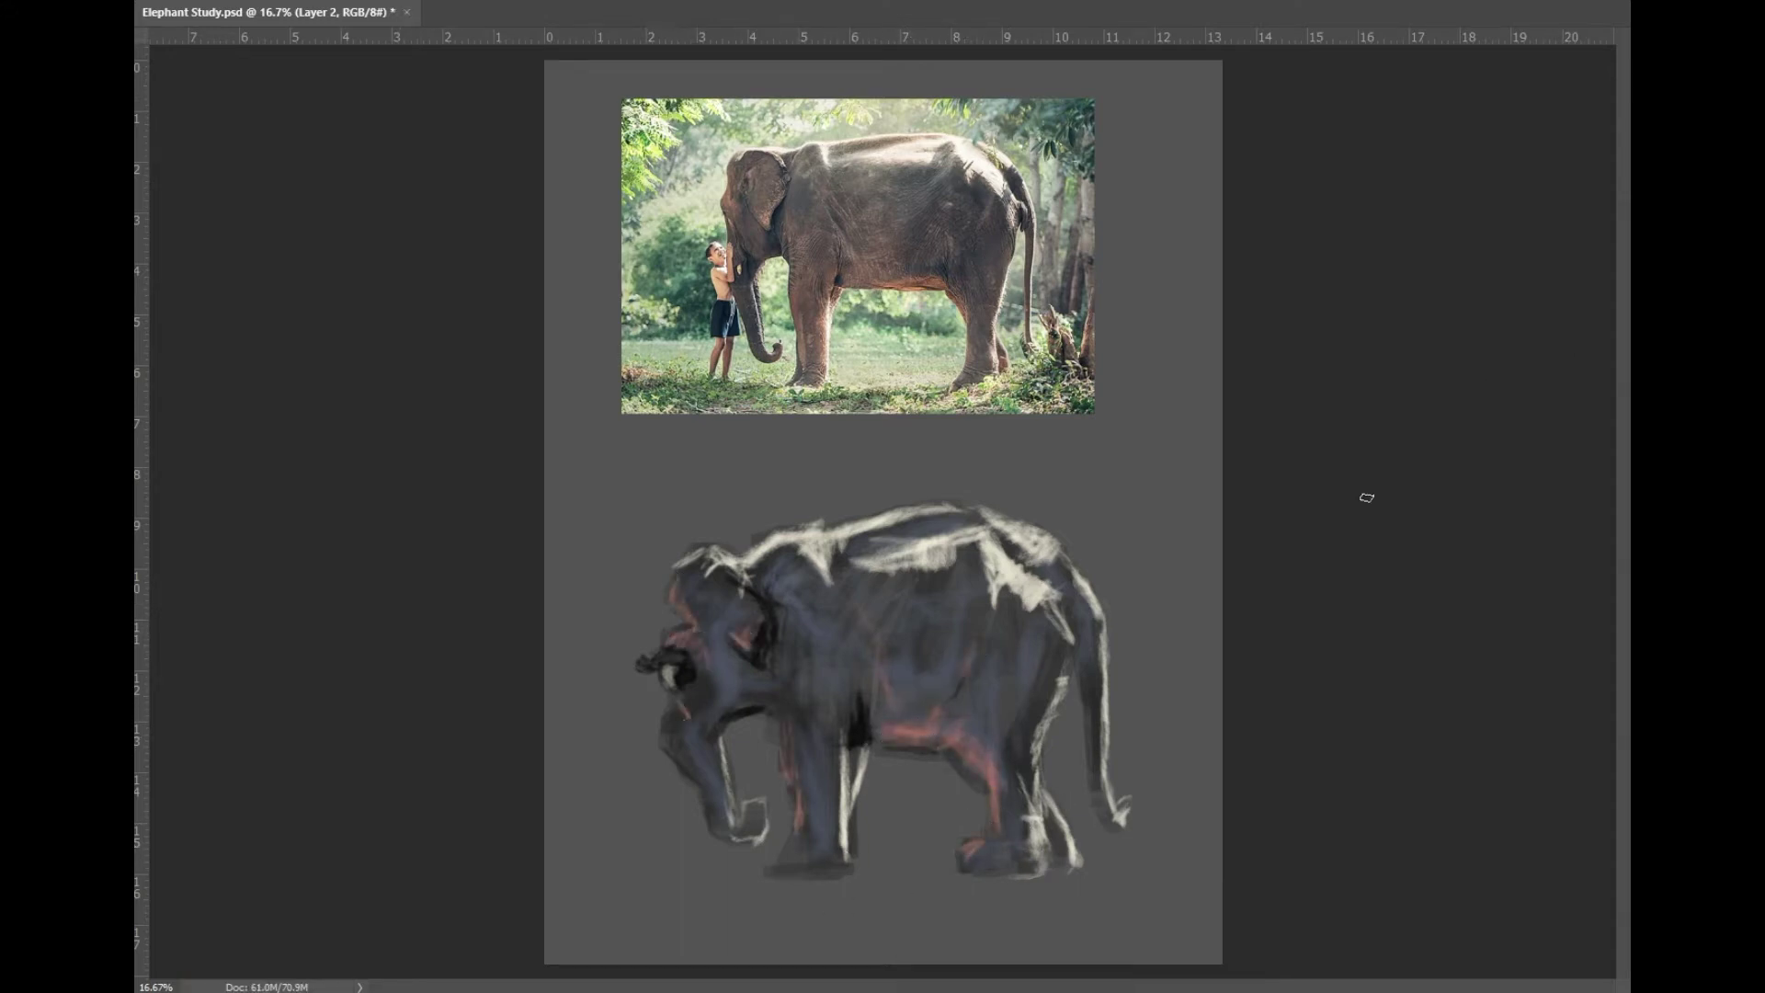
Step: Glaze dark bluish tones over the belly and hind leg
drag(966, 635, 1011, 727)
drag(1039, 662, 882, 699)
drag(1011, 782, 1011, 864)
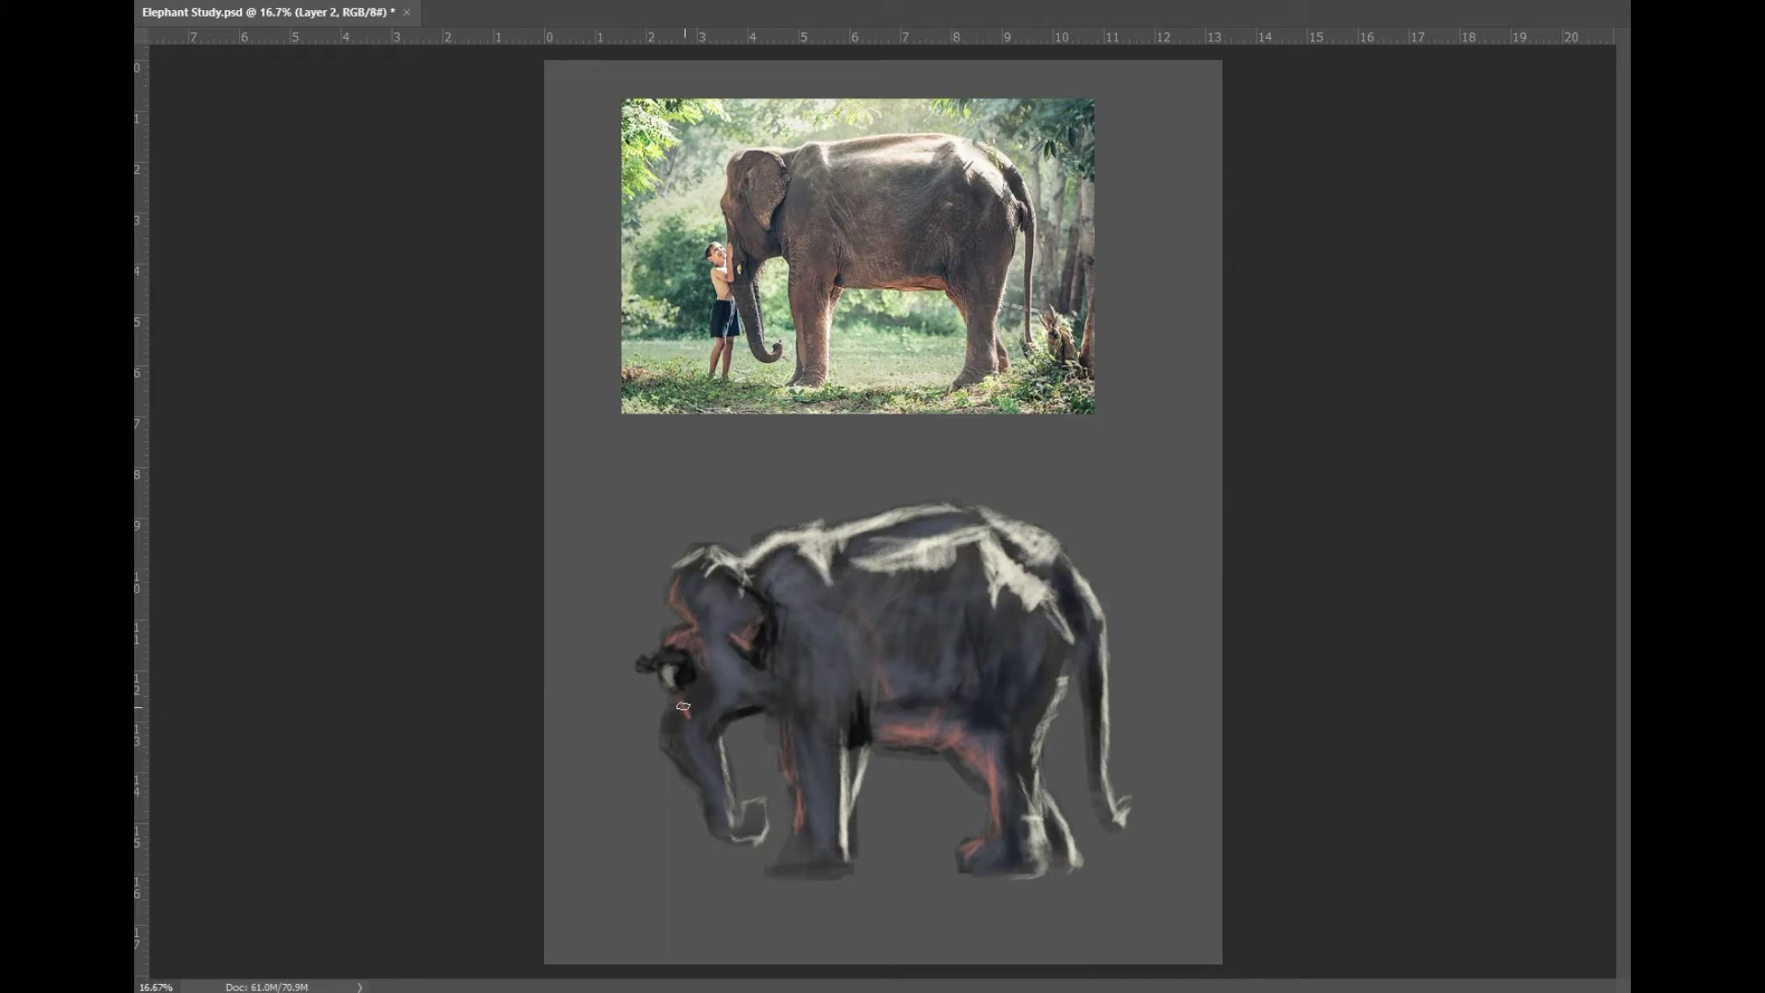
Step: Add grey and reddish front-leg strokes, green grass beneath, and a dark teal trunk shadow
drag(831, 745, 823, 814)
drag(819, 699, 827, 791)
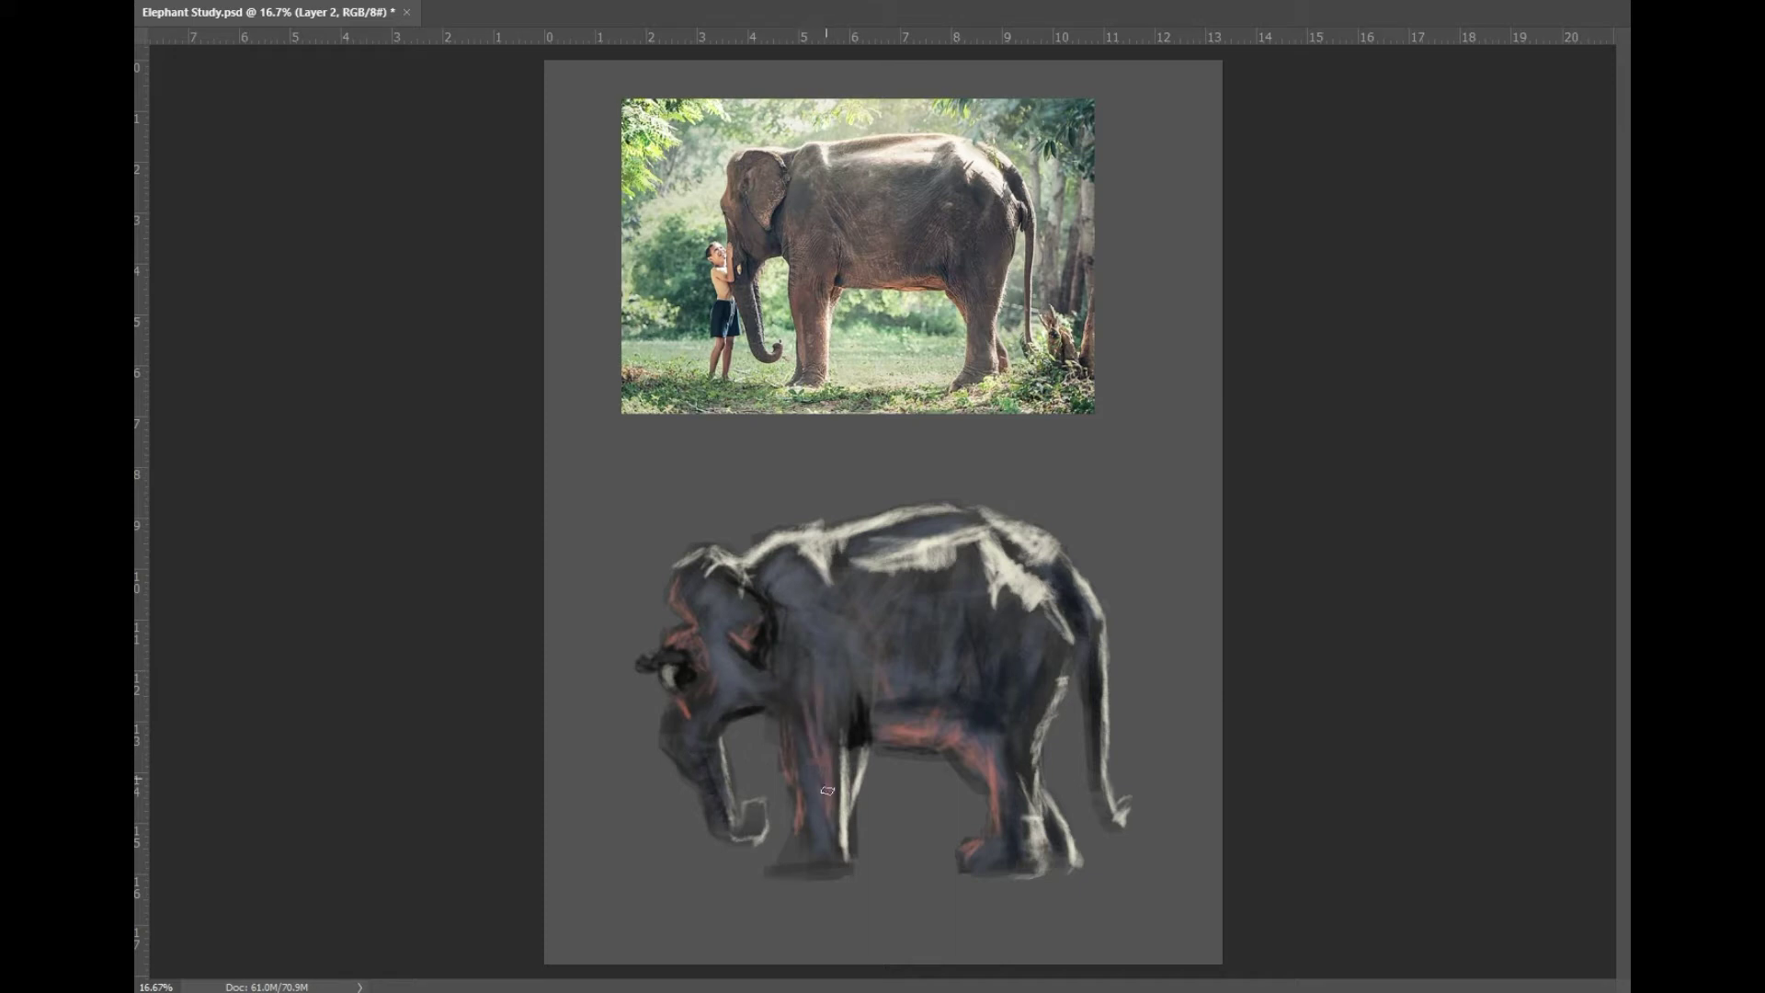
mouse_move(607, 846)
mouse_down()
mouse_move(855, 855)
mouse_move(1158, 827)
mouse_move(892, 809)
mouse_up()
mouse_move(764, 773)
mouse_down()
mouse_move(730, 729)
mouse_move(650, 749)
mouse_up()
Step: Lighten the grass and add yellow-green grass along the ground
mouse_move(781, 873)
mouse_down()
mouse_move(1149, 873)
mouse_move(735, 892)
mouse_move(1186, 846)
mouse_move(924, 911)
mouse_move(1150, 860)
mouse_up()
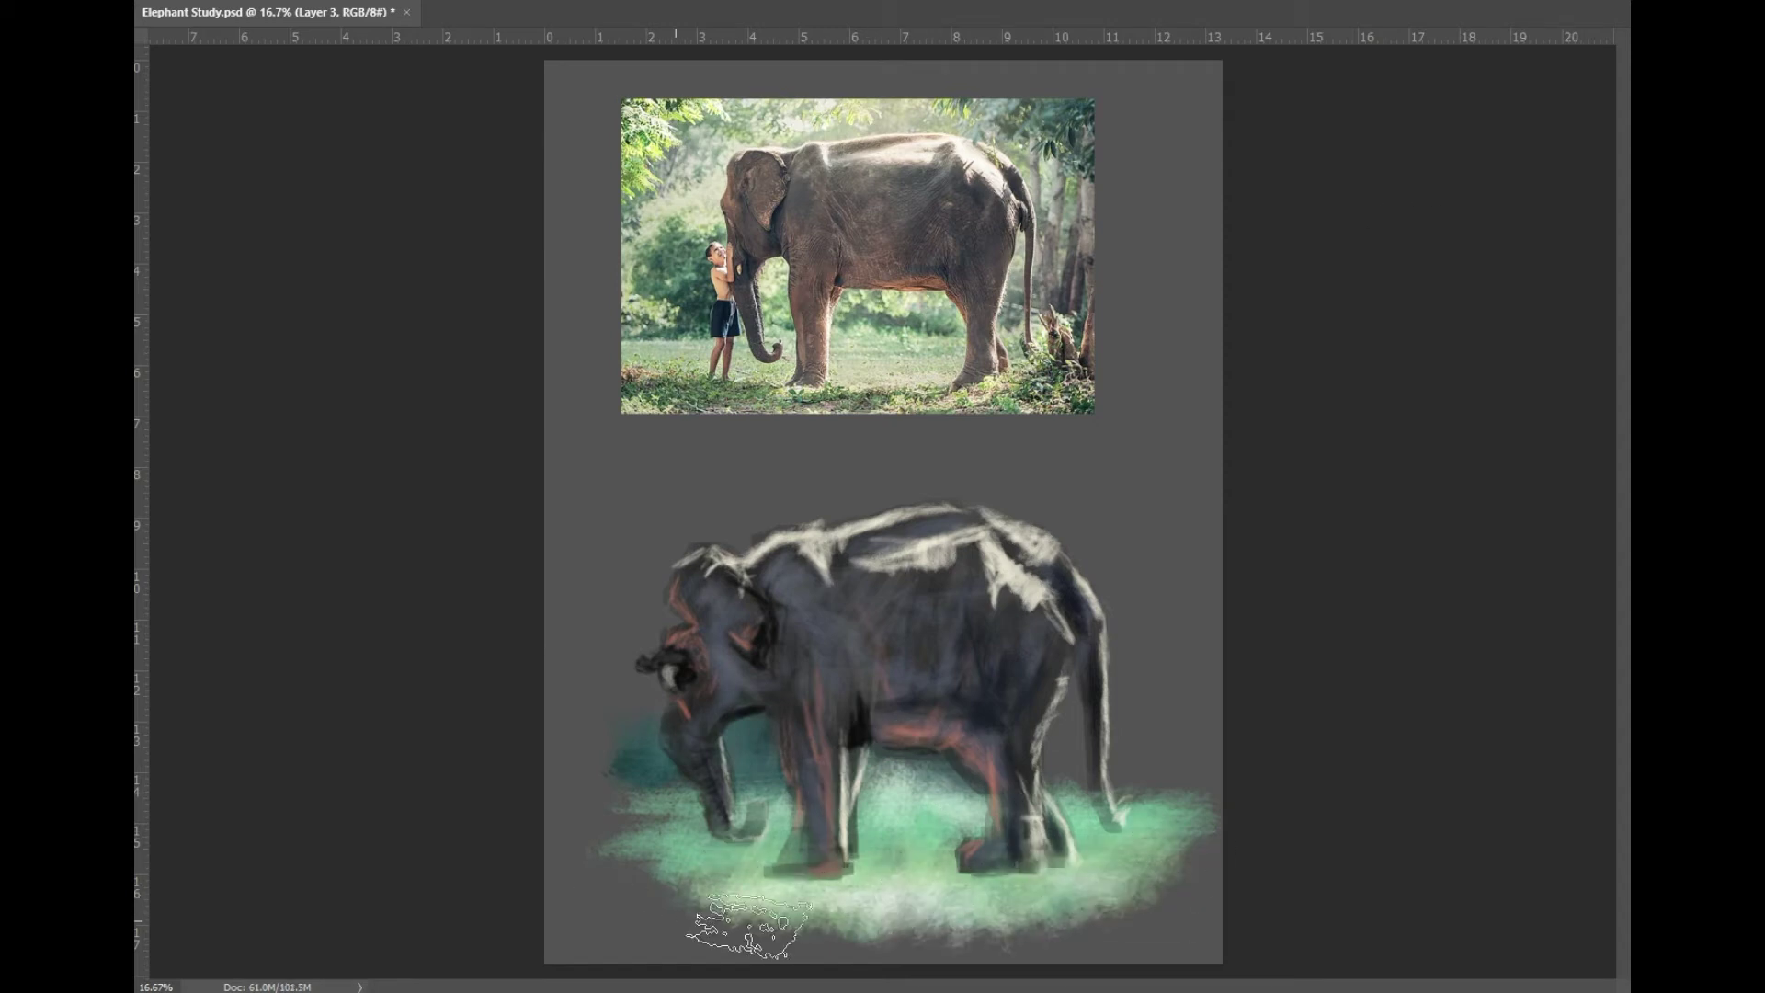
drag(809, 924, 598, 897)
drag(1085, 680, 1149, 896)
Step: Brush a soft green halo around the elephant and above its head and back
drag(874, 589, 644, 699)
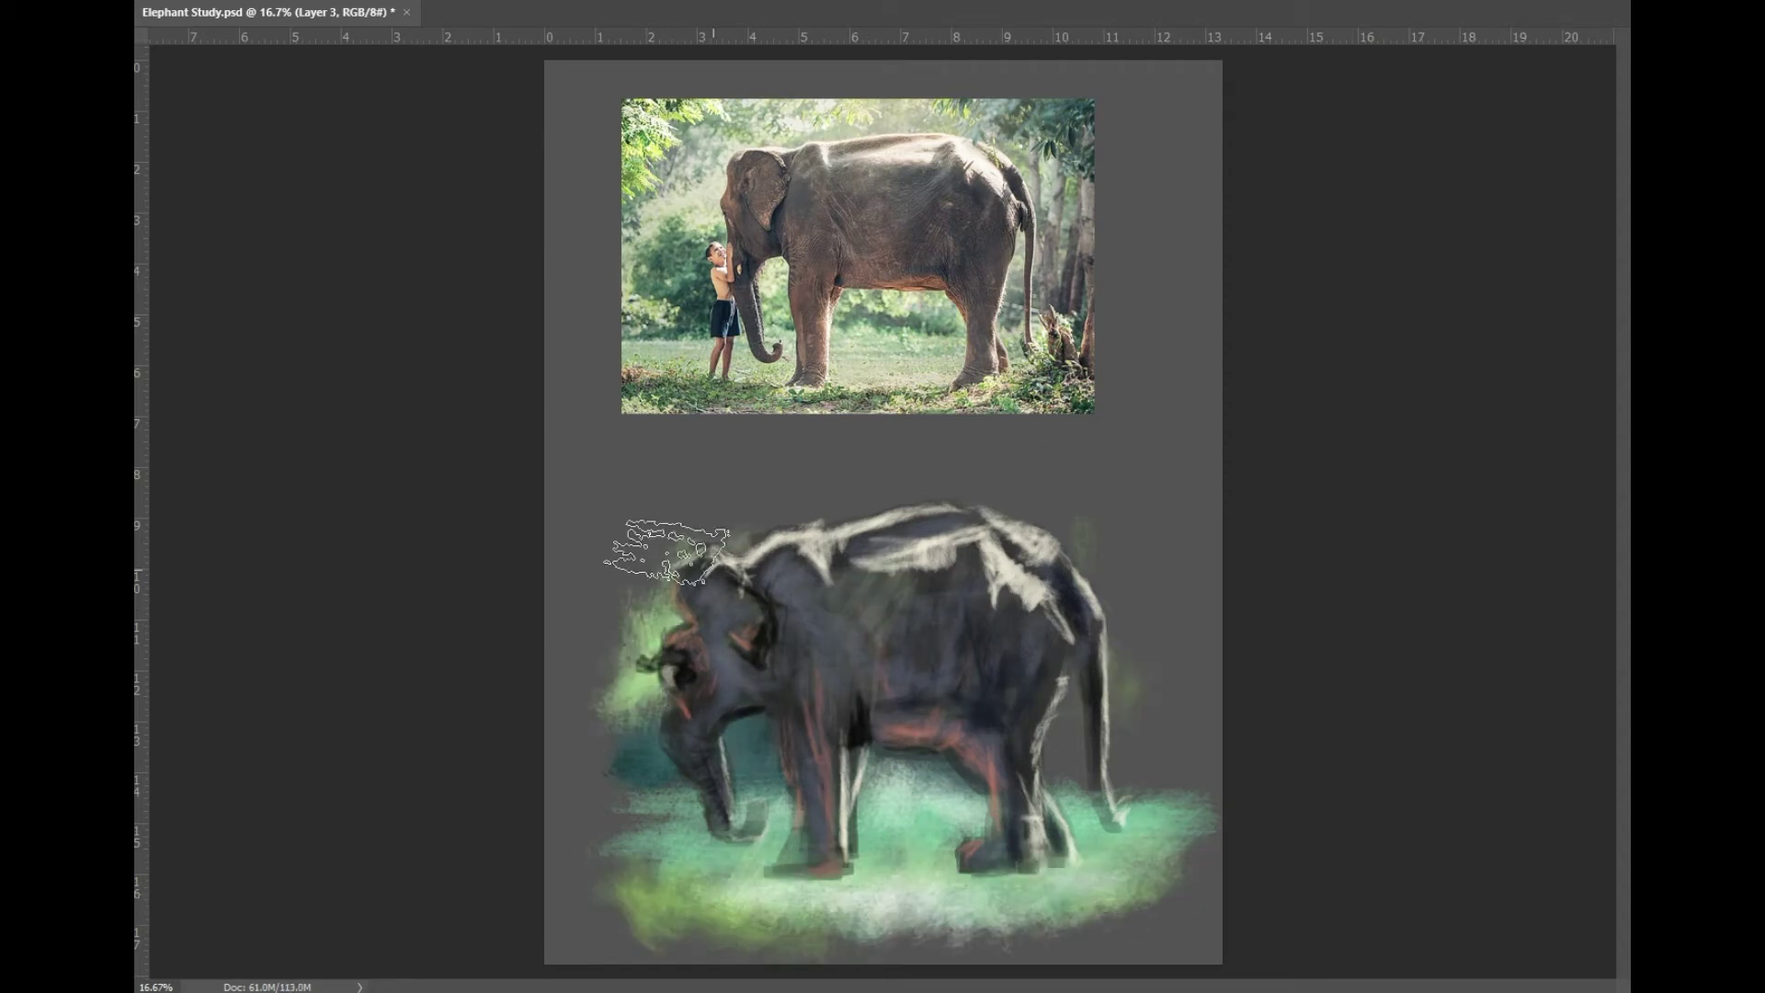
mouse_move(630, 531)
mouse_down()
mouse_move(1012, 459)
mouse_move(1168, 782)
mouse_up()
mouse_move(827, 496)
mouse_down()
mouse_move(759, 570)
mouse_move(791, 479)
mouse_up()
mouse_move(644, 607)
mouse_down()
mouse_move(809, 497)
mouse_move(1158, 469)
mouse_up()
key(alt+bracketleft)
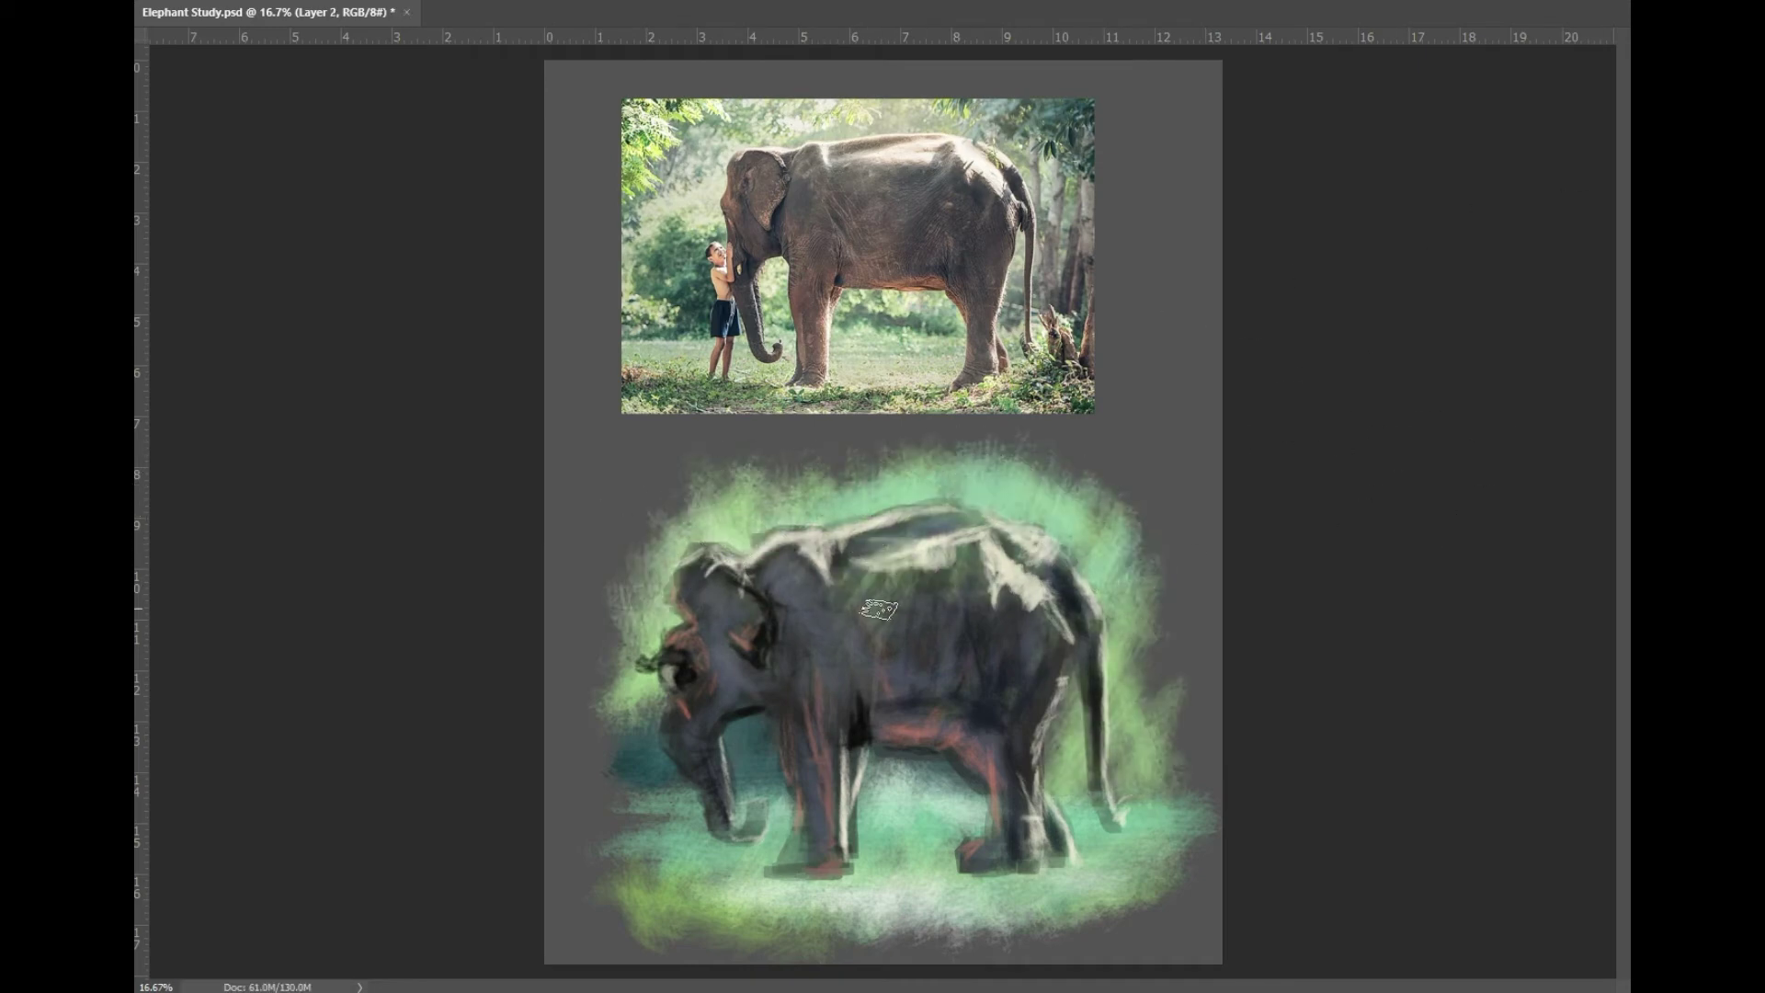
Step: Darken and reshape the head and trunk, and highlight the front leg, hind leg and feet
mouse_move(768, 676)
mouse_down()
mouse_move(708, 658)
mouse_move(708, 777)
mouse_up()
mouse_move(819, 790)
mouse_down()
mouse_move(818, 836)
mouse_move(798, 848)
mouse_up()
drag(778, 725, 791, 828)
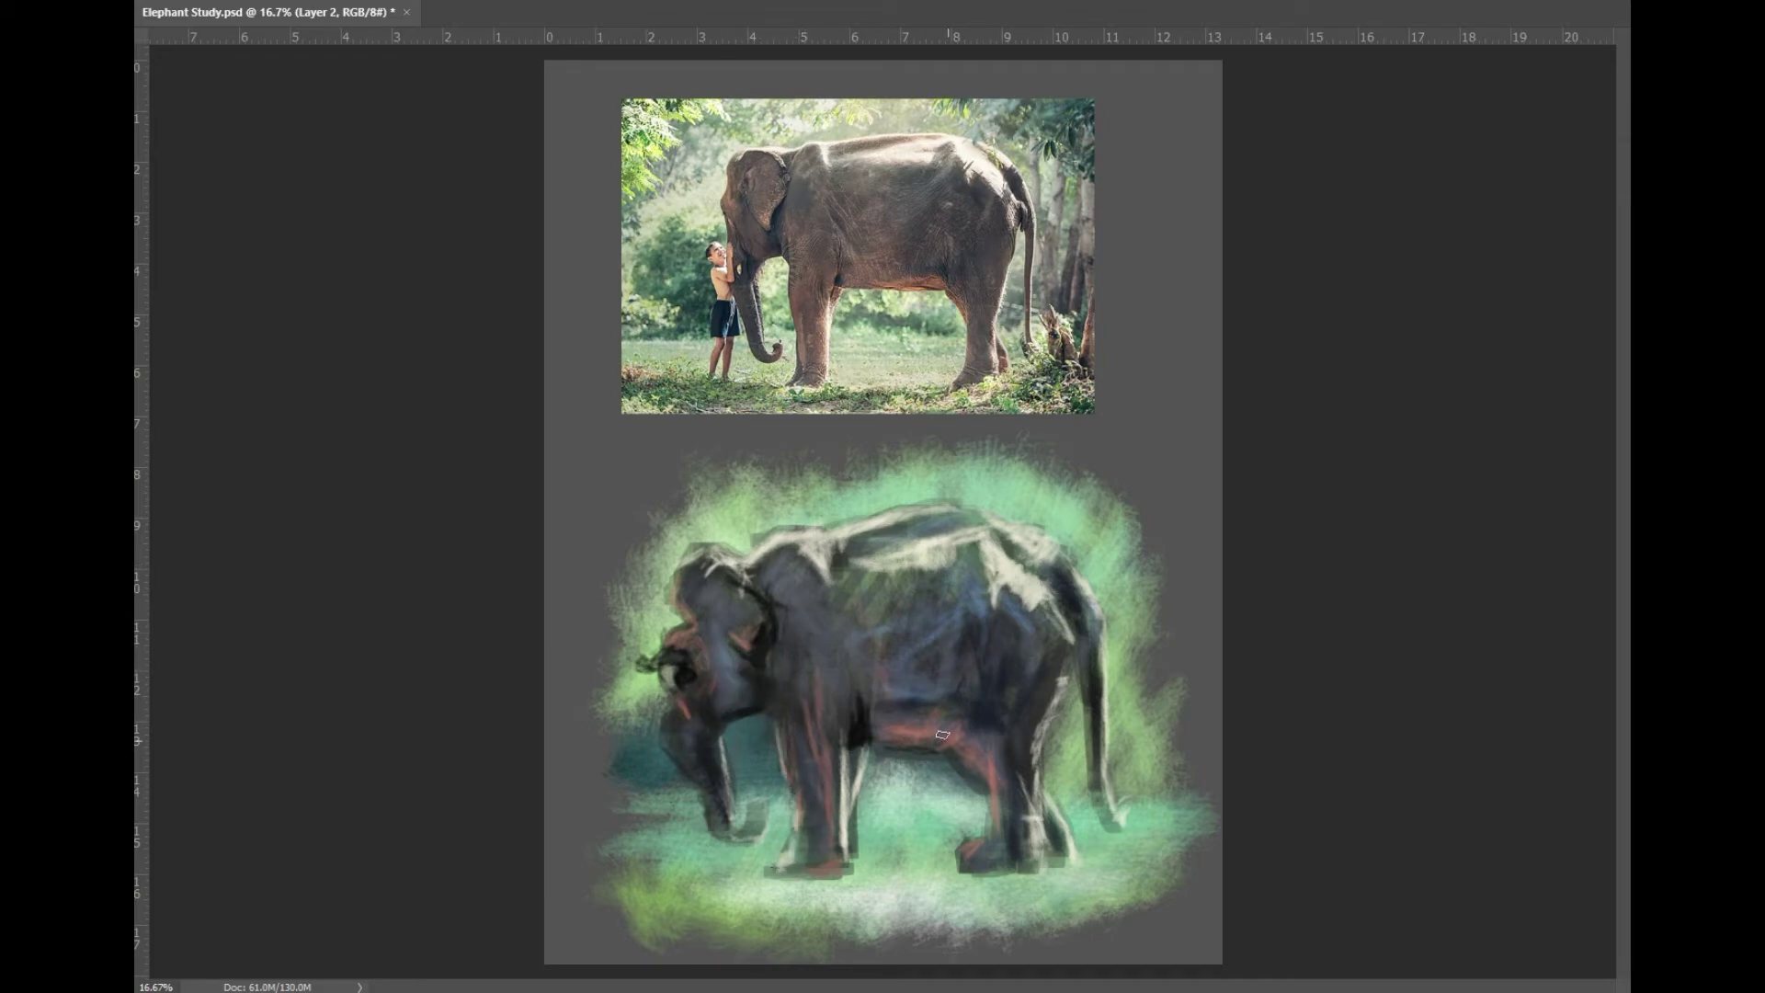
drag(992, 765, 967, 855)
drag(768, 874, 832, 878)
drag(952, 874, 984, 876)
Step: Paint reddish tones across the shoulder and back, highlight the head top, darken the rear back
drag(832, 630, 882, 708)
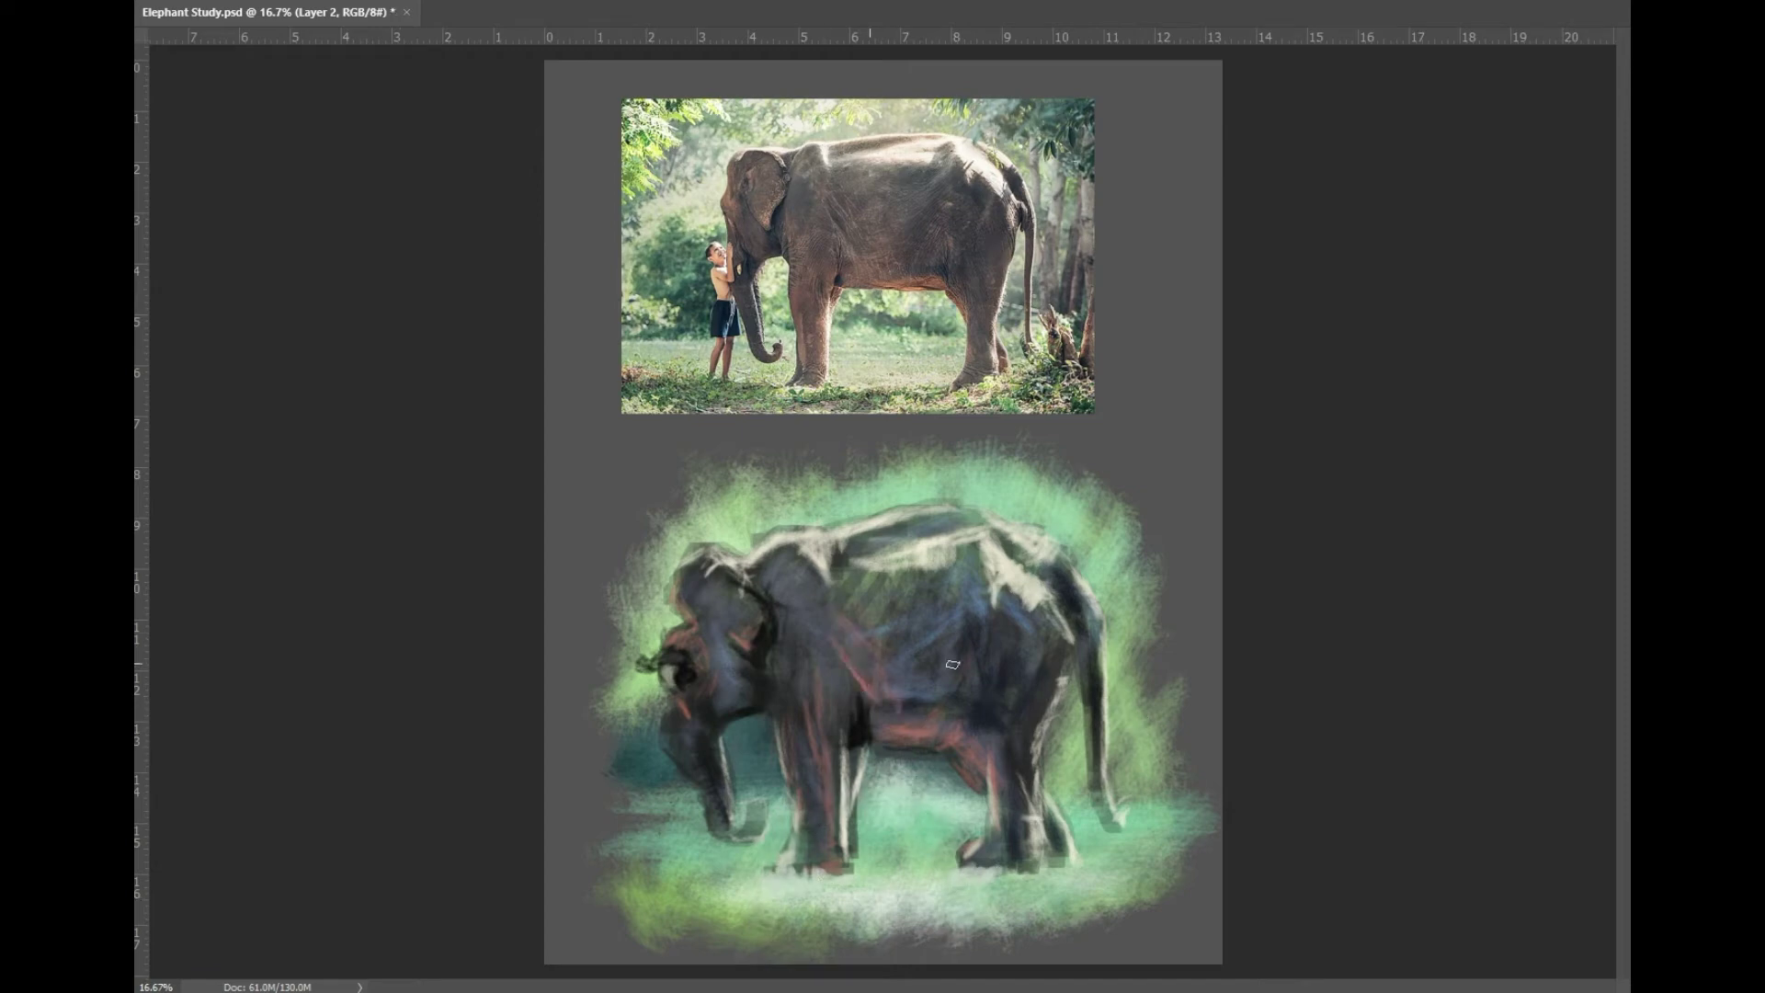
mouse_move(846, 552)
mouse_down()
mouse_move(952, 520)
mouse_move(750, 552)
mouse_up()
drag(896, 524, 1062, 570)
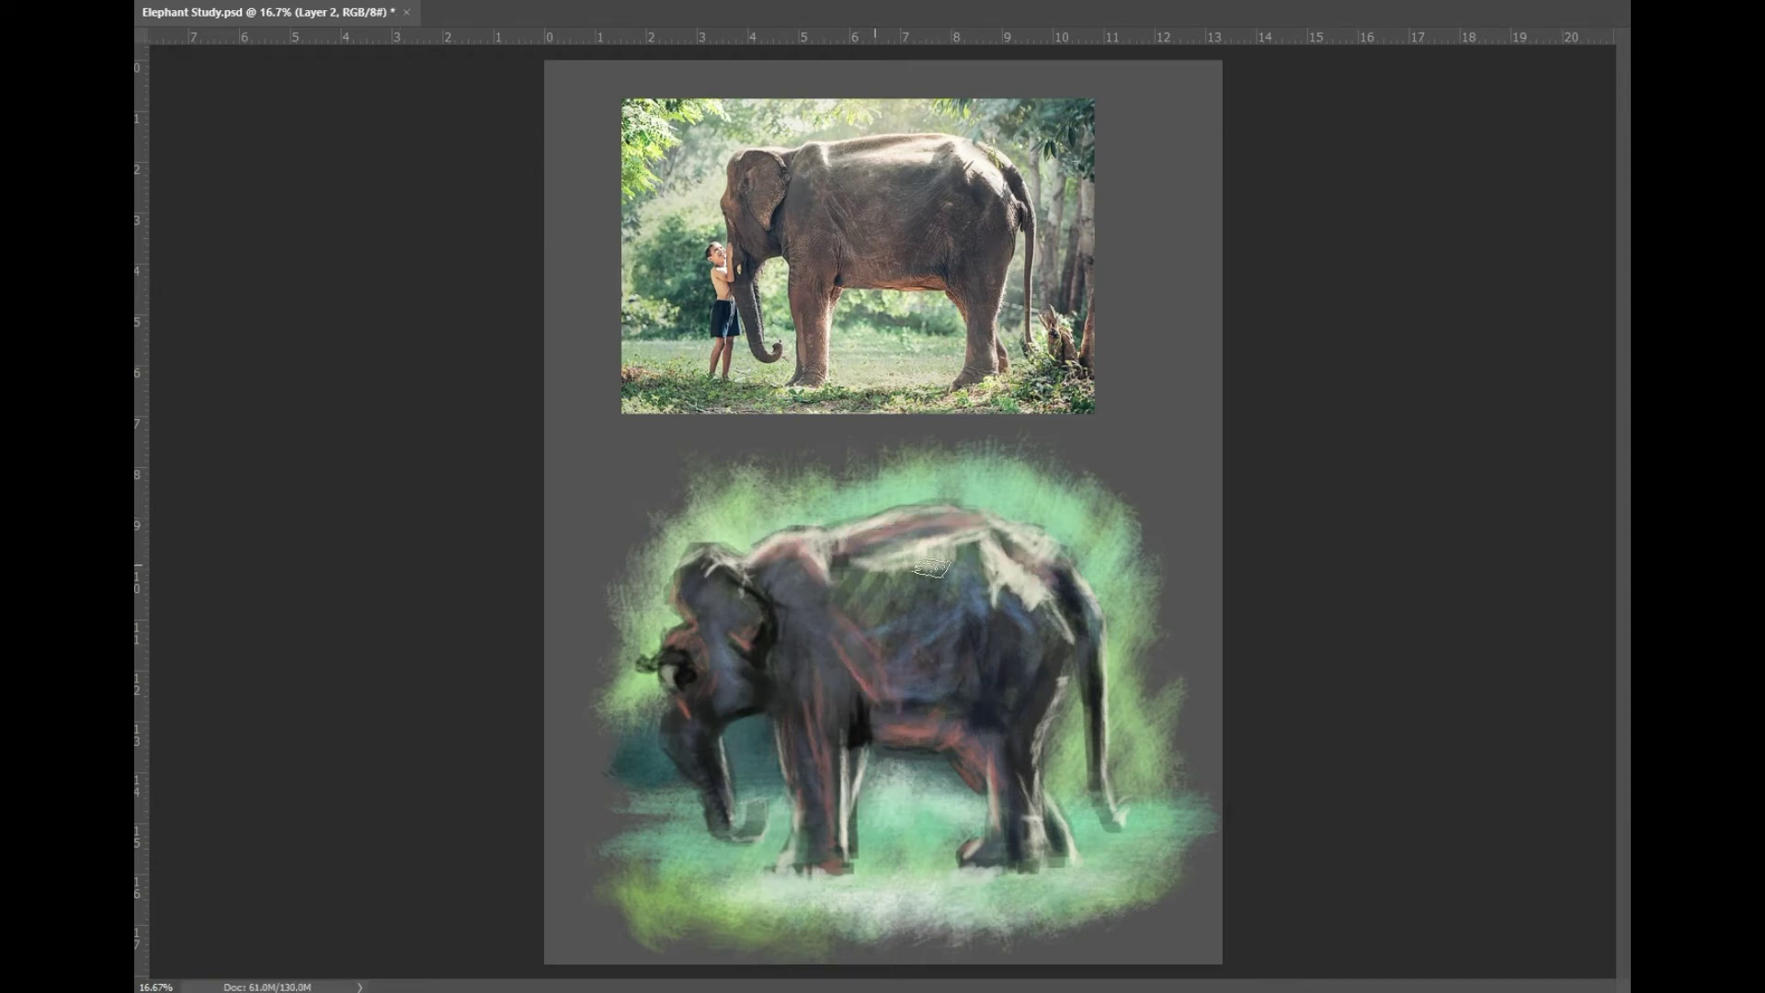
drag(832, 570, 980, 552)
mouse_move(699, 562)
mouse_down()
mouse_move(759, 608)
mouse_move(814, 515)
mouse_move(823, 574)
mouse_move(982, 508)
mouse_move(878, 497)
mouse_up()
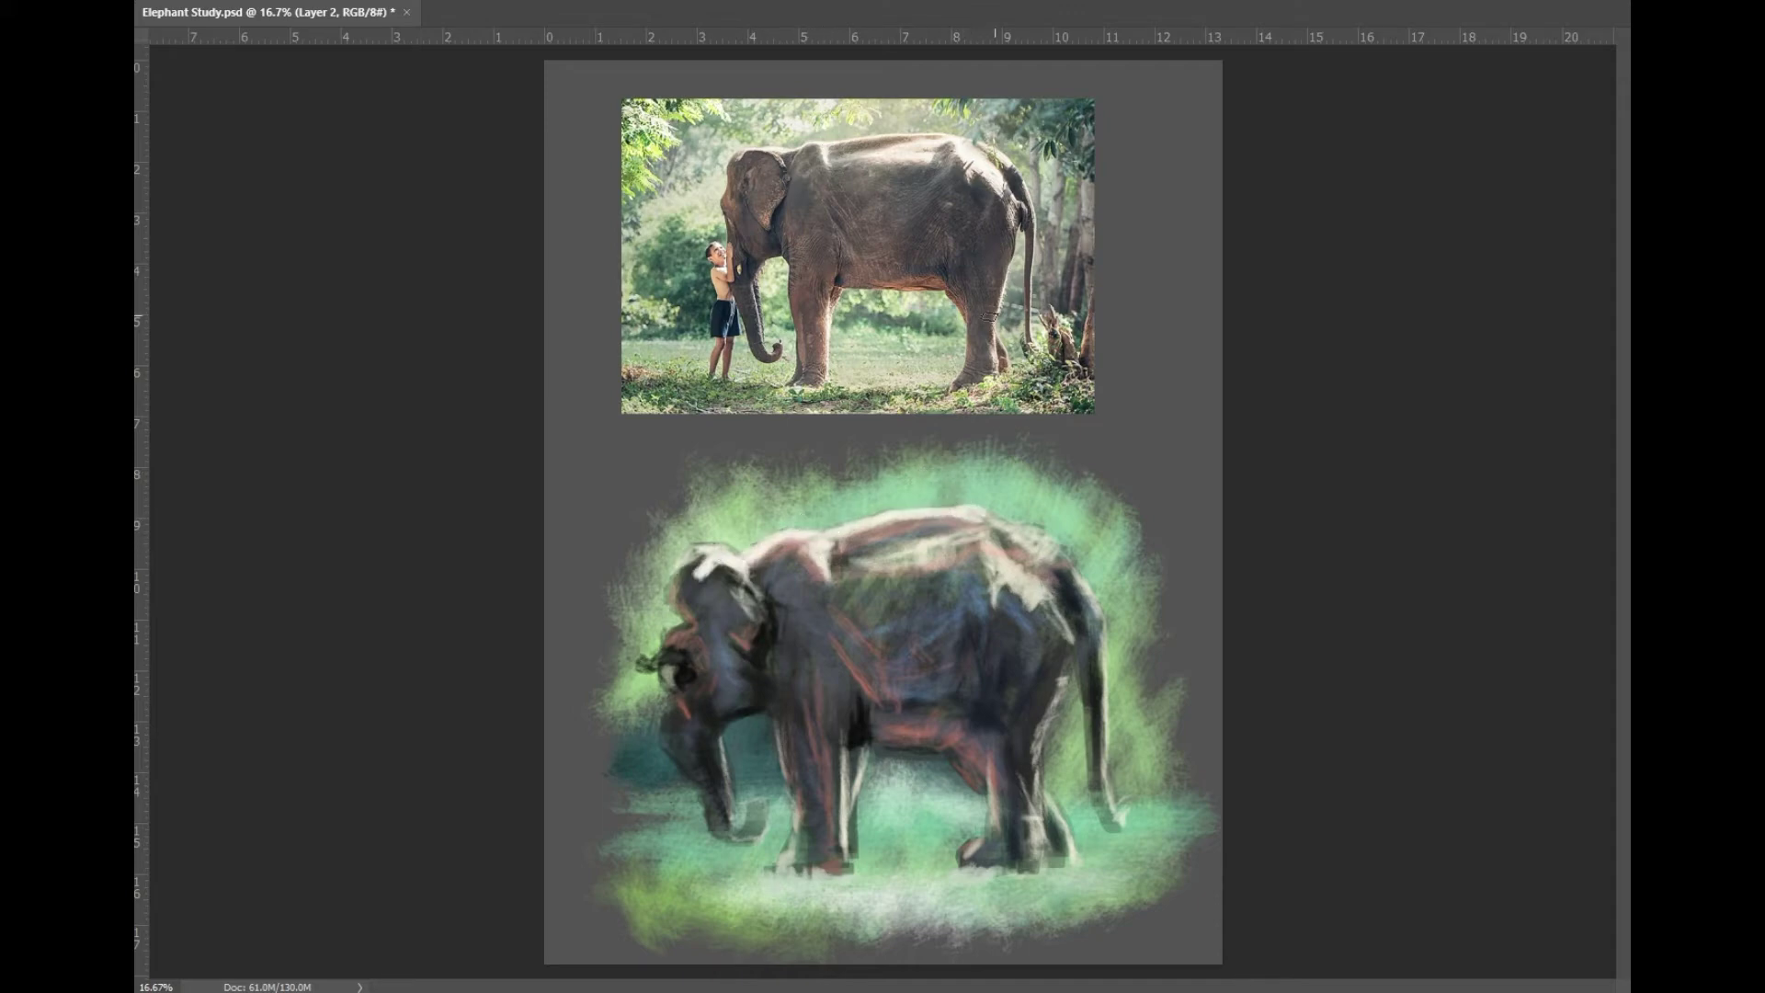
mouse_move(1067, 552)
mouse_down()
mouse_move(1085, 593)
mouse_move(832, 565)
mouse_move(1012, 520)
mouse_move(855, 570)
mouse_up()
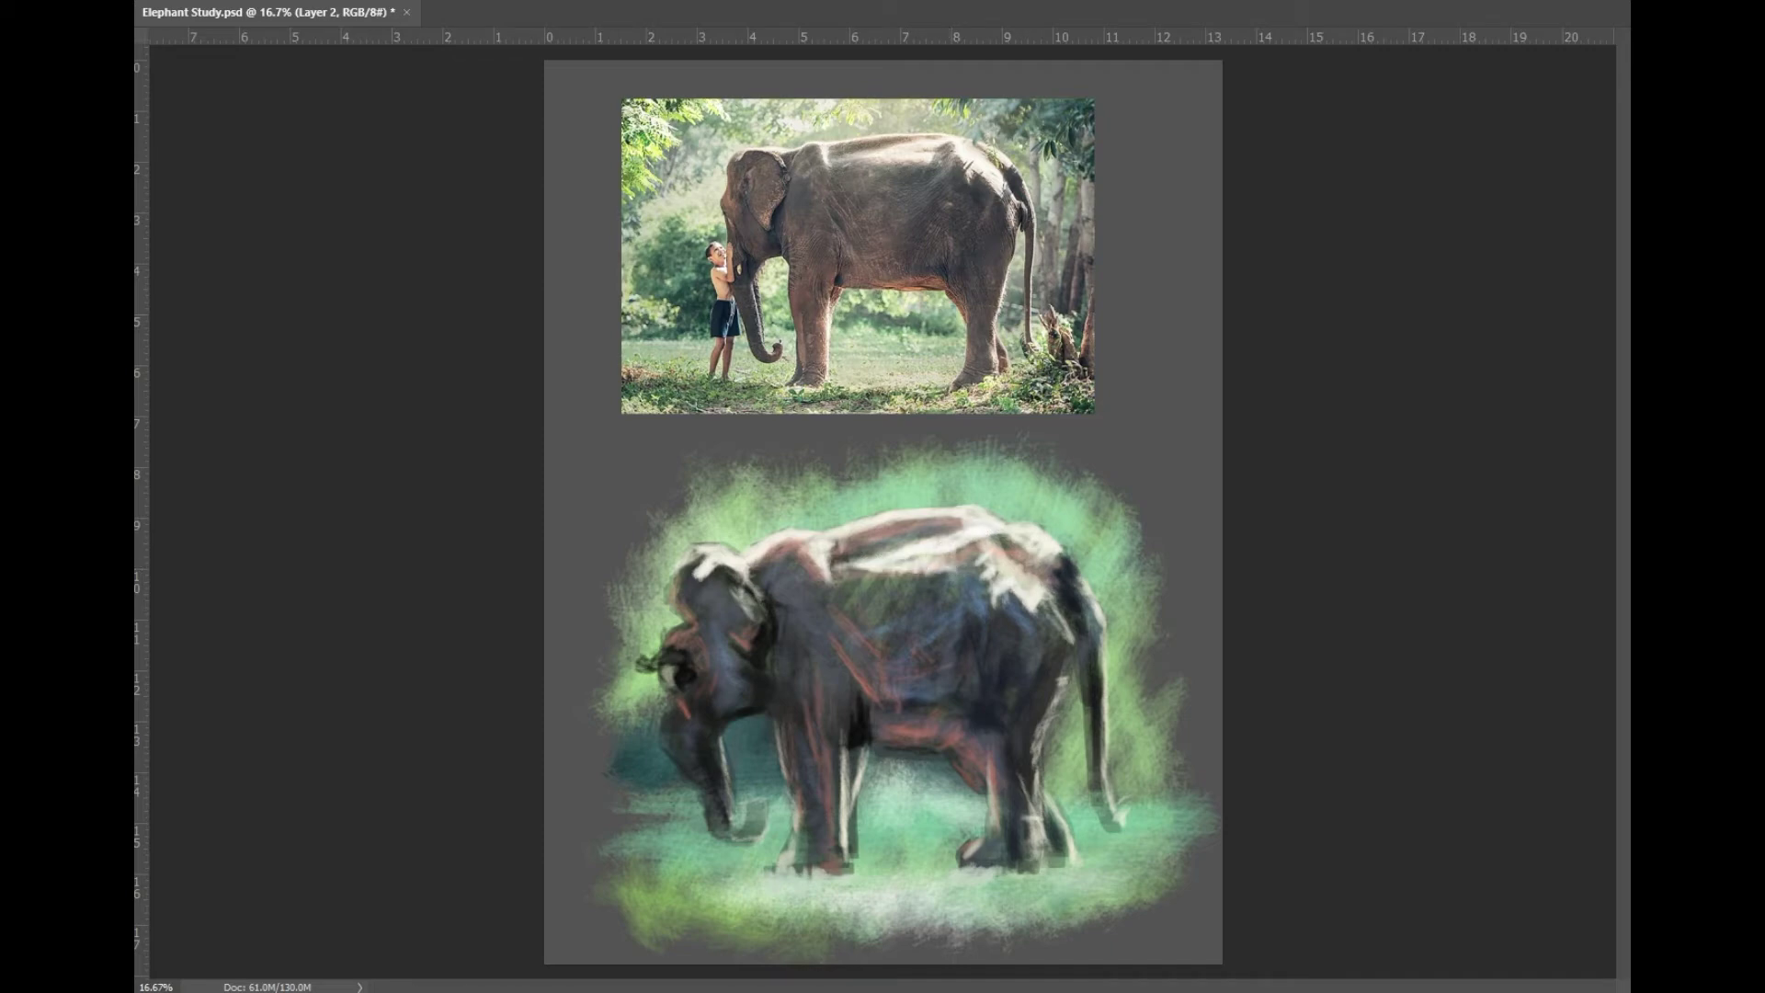
Step: Add bluish texture strokes on the side and a light rear-edge and tail highlight, then save
mouse_move(970, 565)
mouse_down()
mouse_move(897, 635)
mouse_move(947, 616)
mouse_up()
drag(1082, 588, 1113, 814)
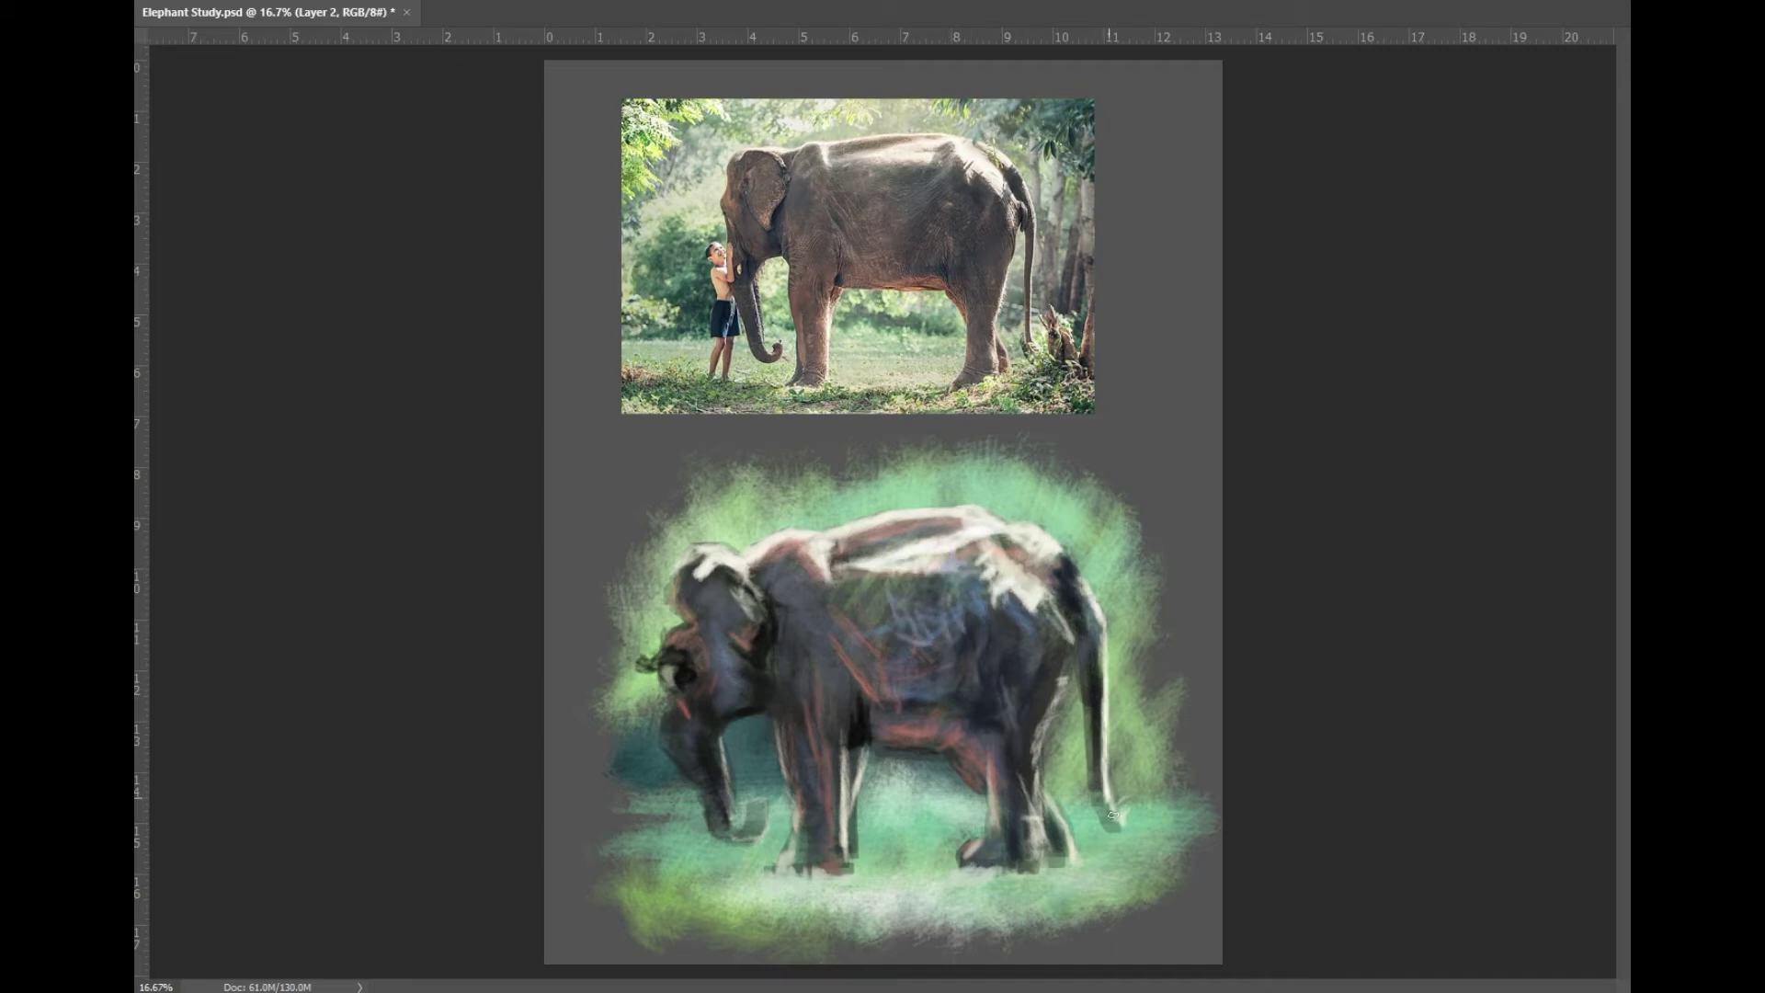
key(ctrl+s)
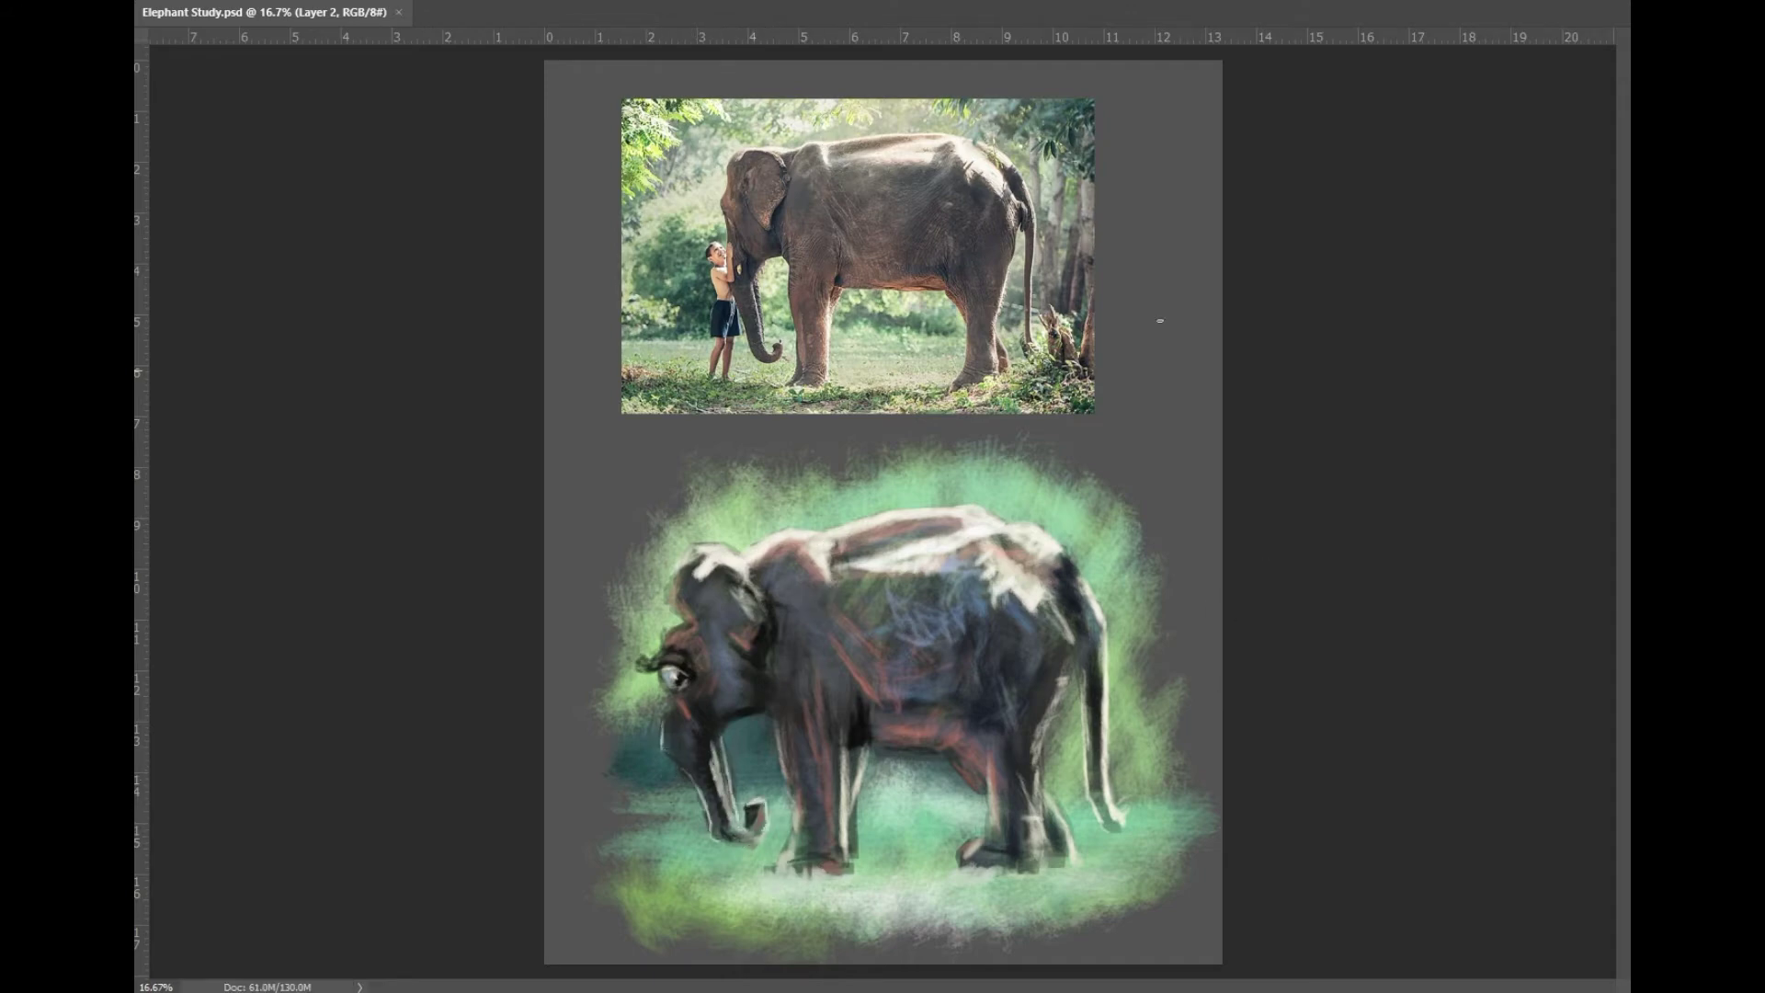
Step: Paint a greenish stroke across the shoulder and back, brighten the hind-leg edge, and save
drag(919, 589, 699, 589)
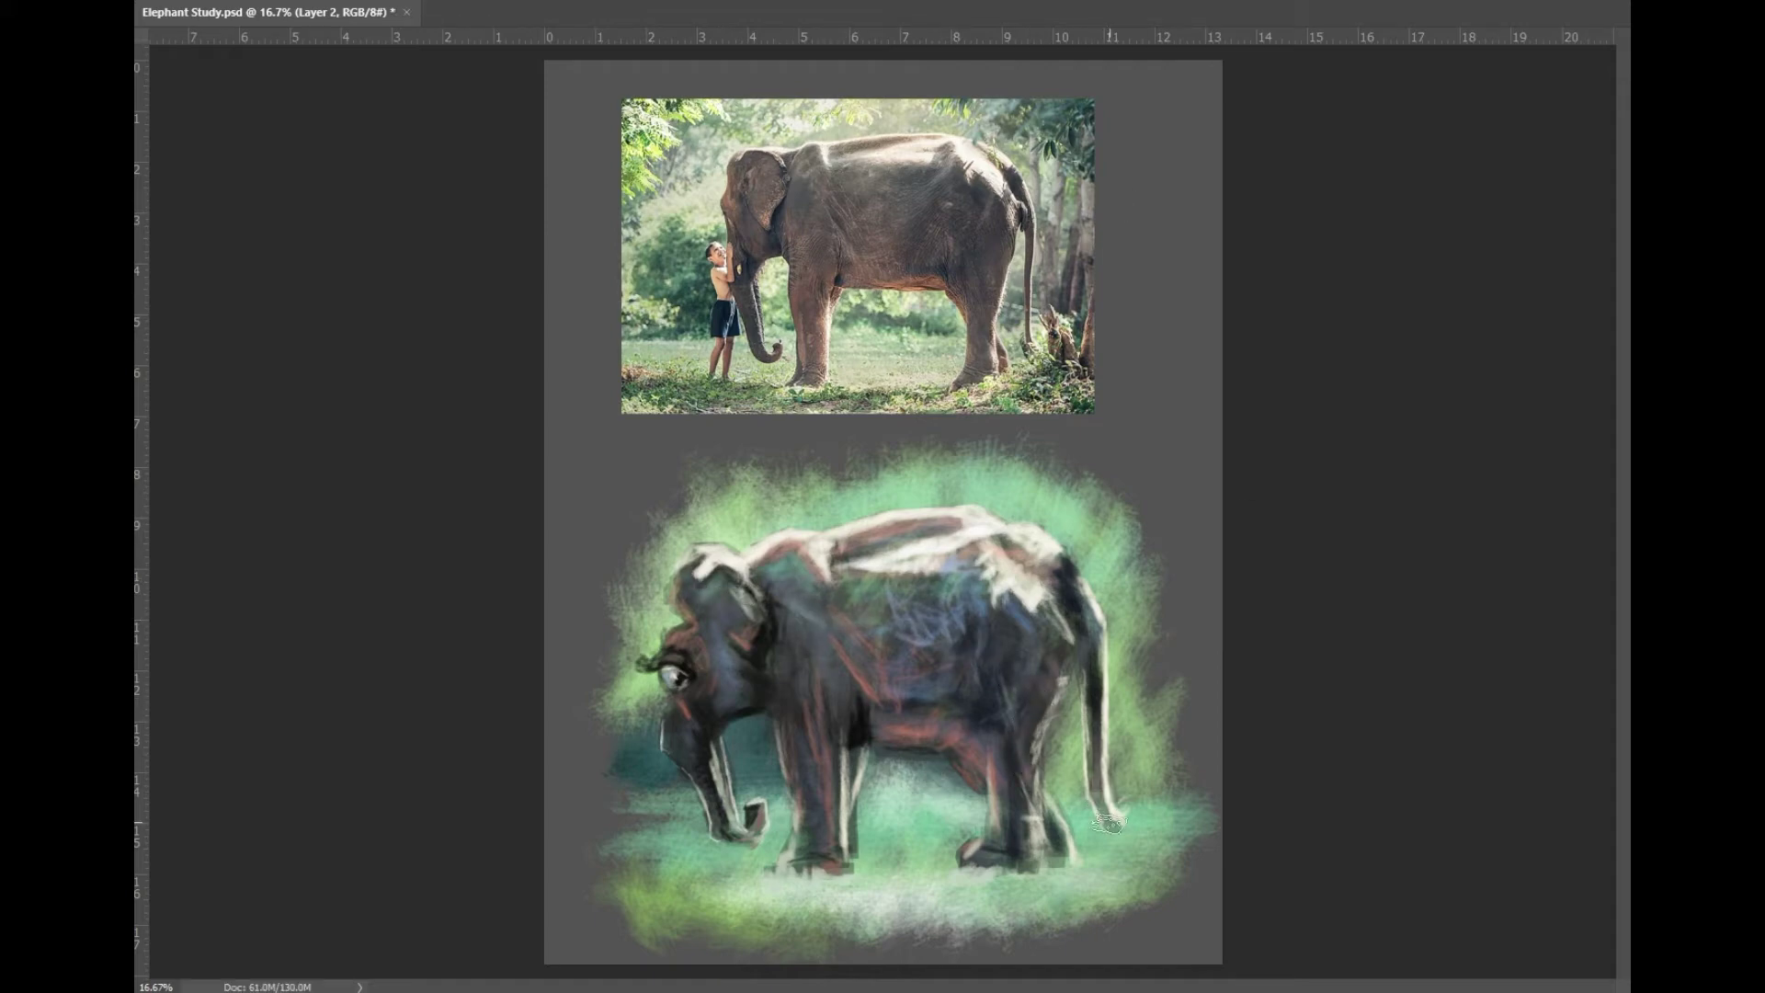
drag(1018, 830, 1041, 759)
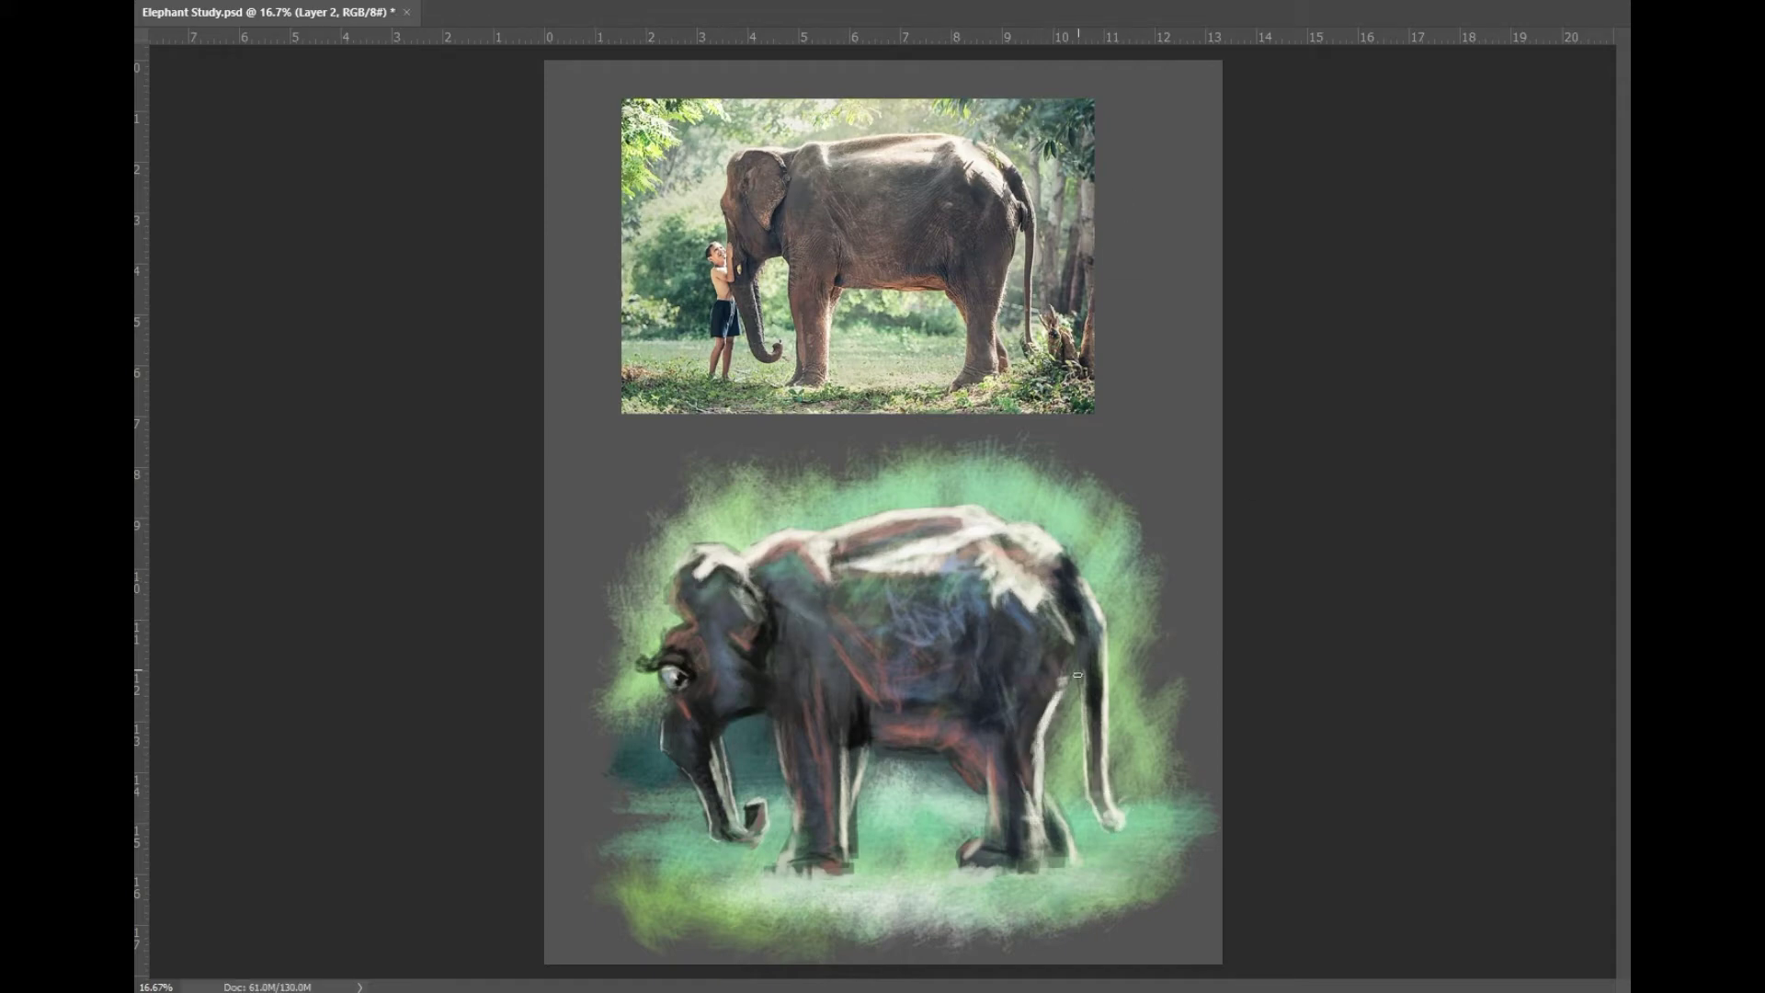
key(ctrl+s)
Step: Lighten a spot on the body, save, and highlight the front-leg edge
drag(840, 706, 933, 600)
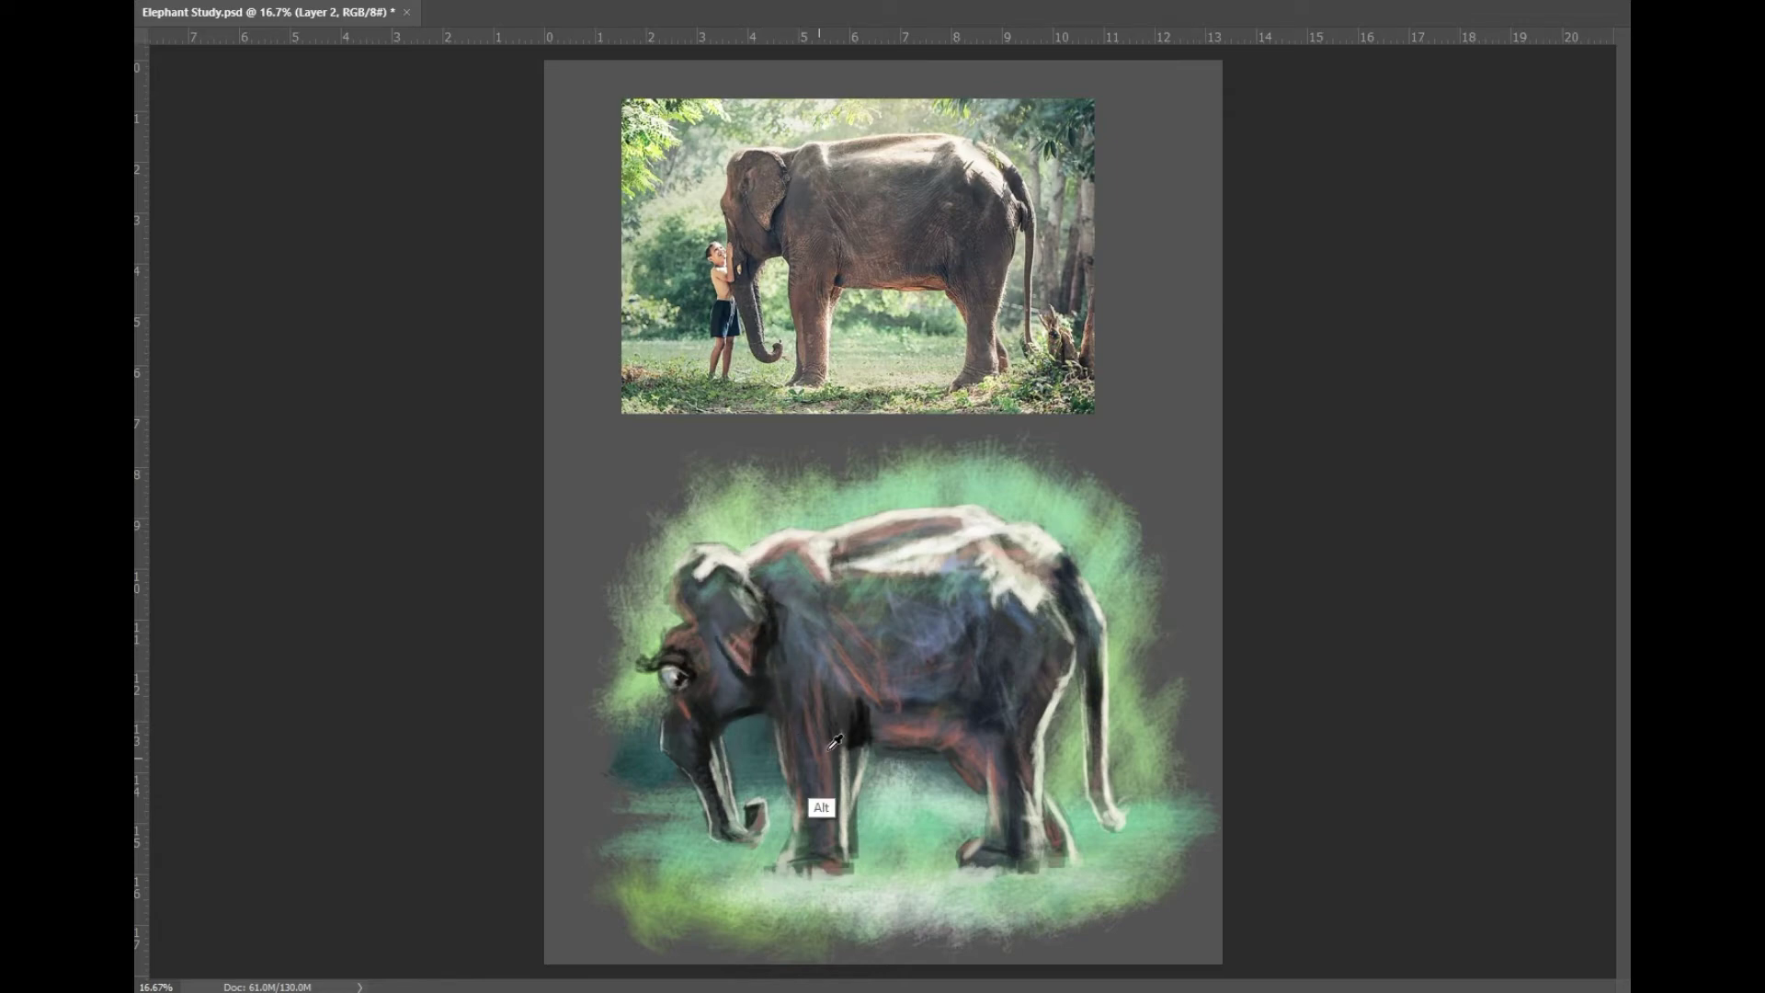
key(ctrl+s)
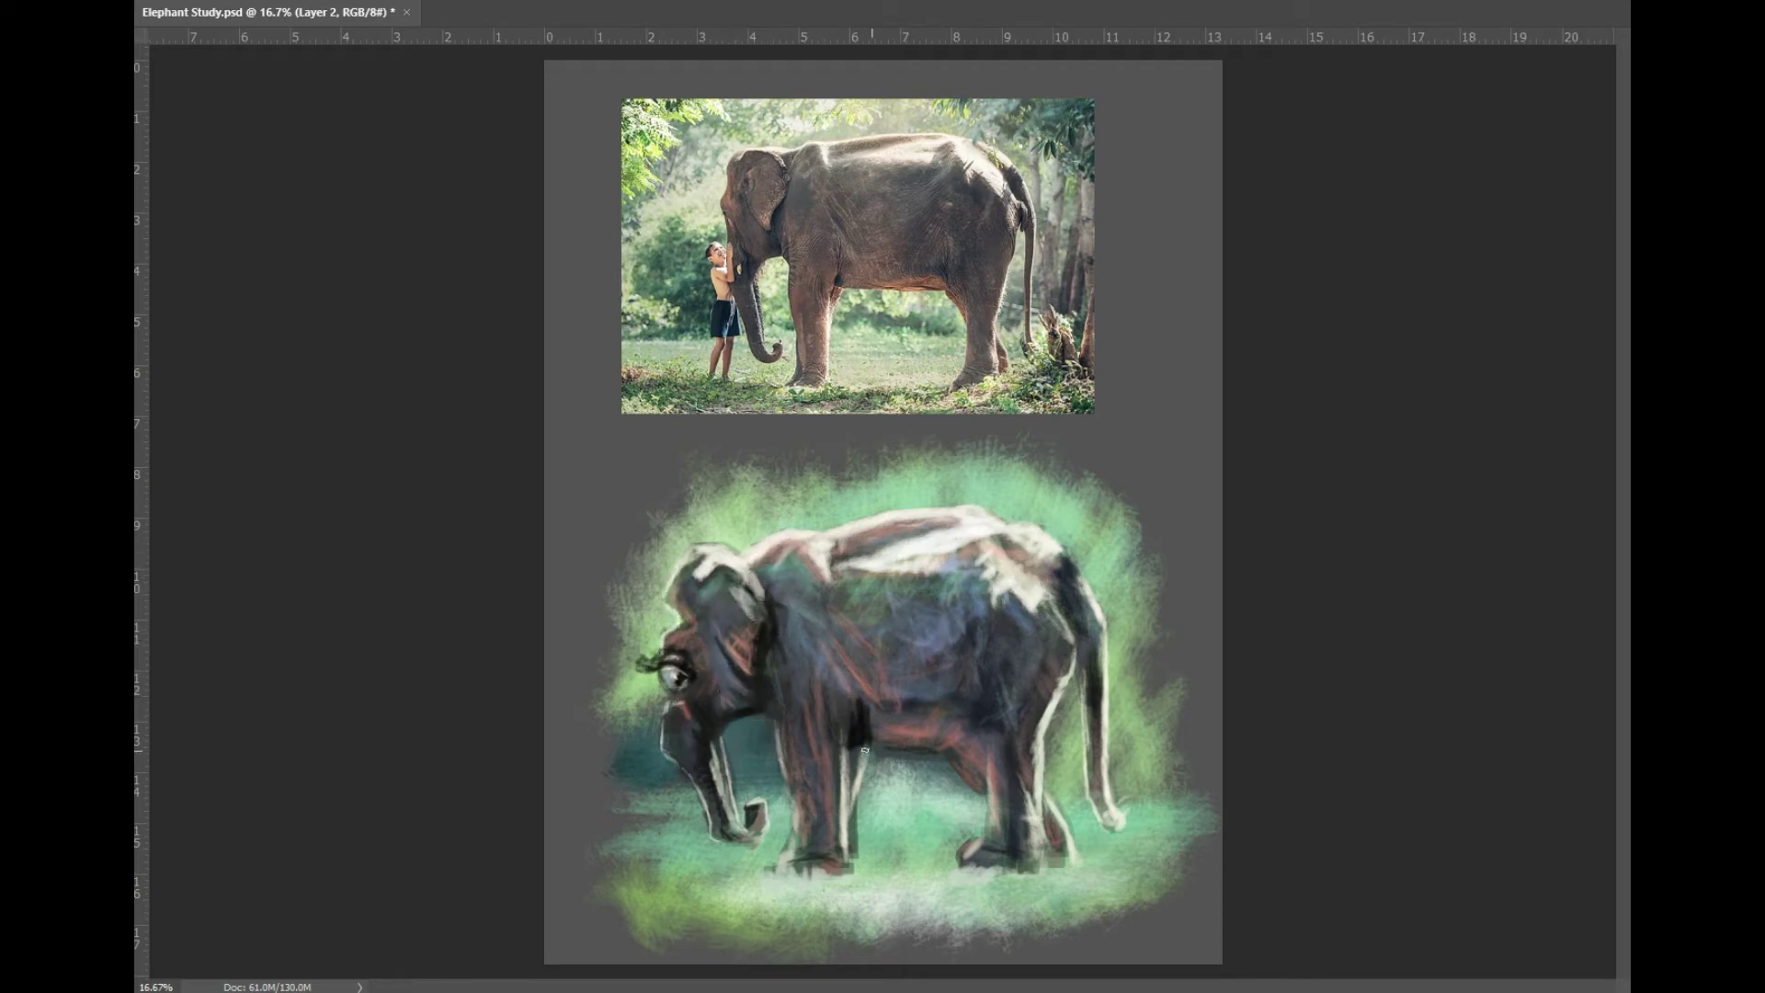
drag(844, 739, 840, 842)
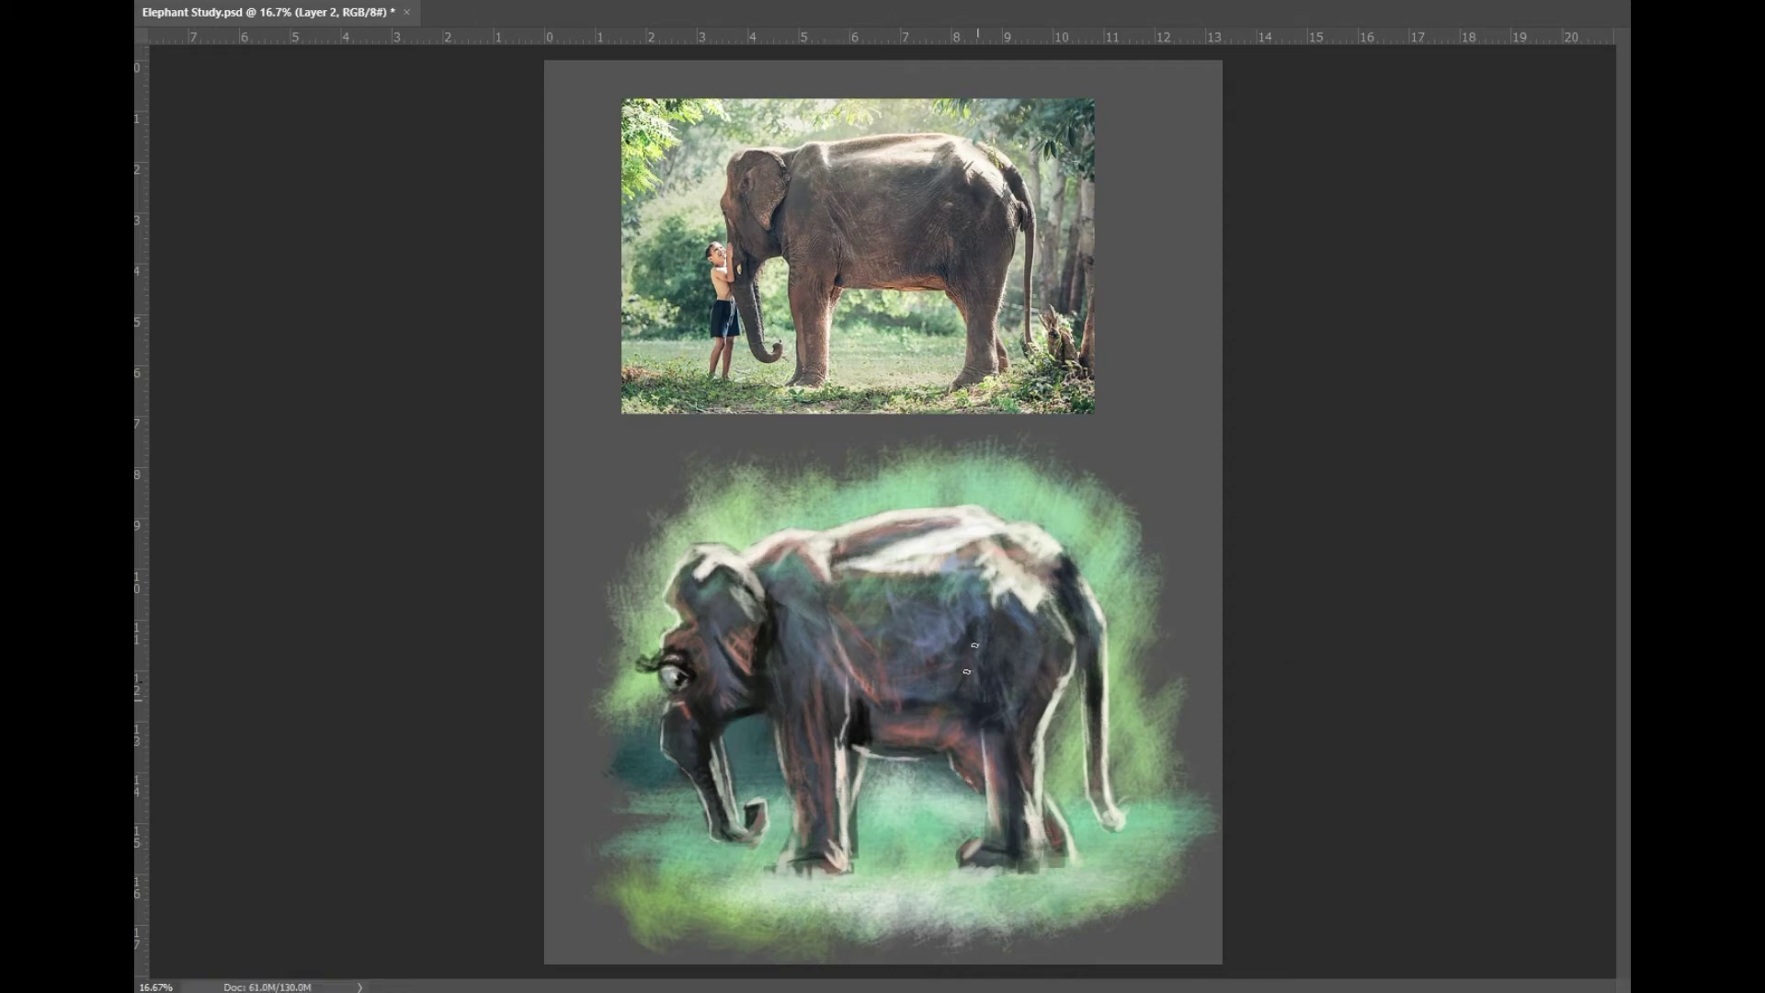
Step: Zoom out, brush purple-blue strokes over the body and a light front-leg stroke, then save
key(ctrl+minus)
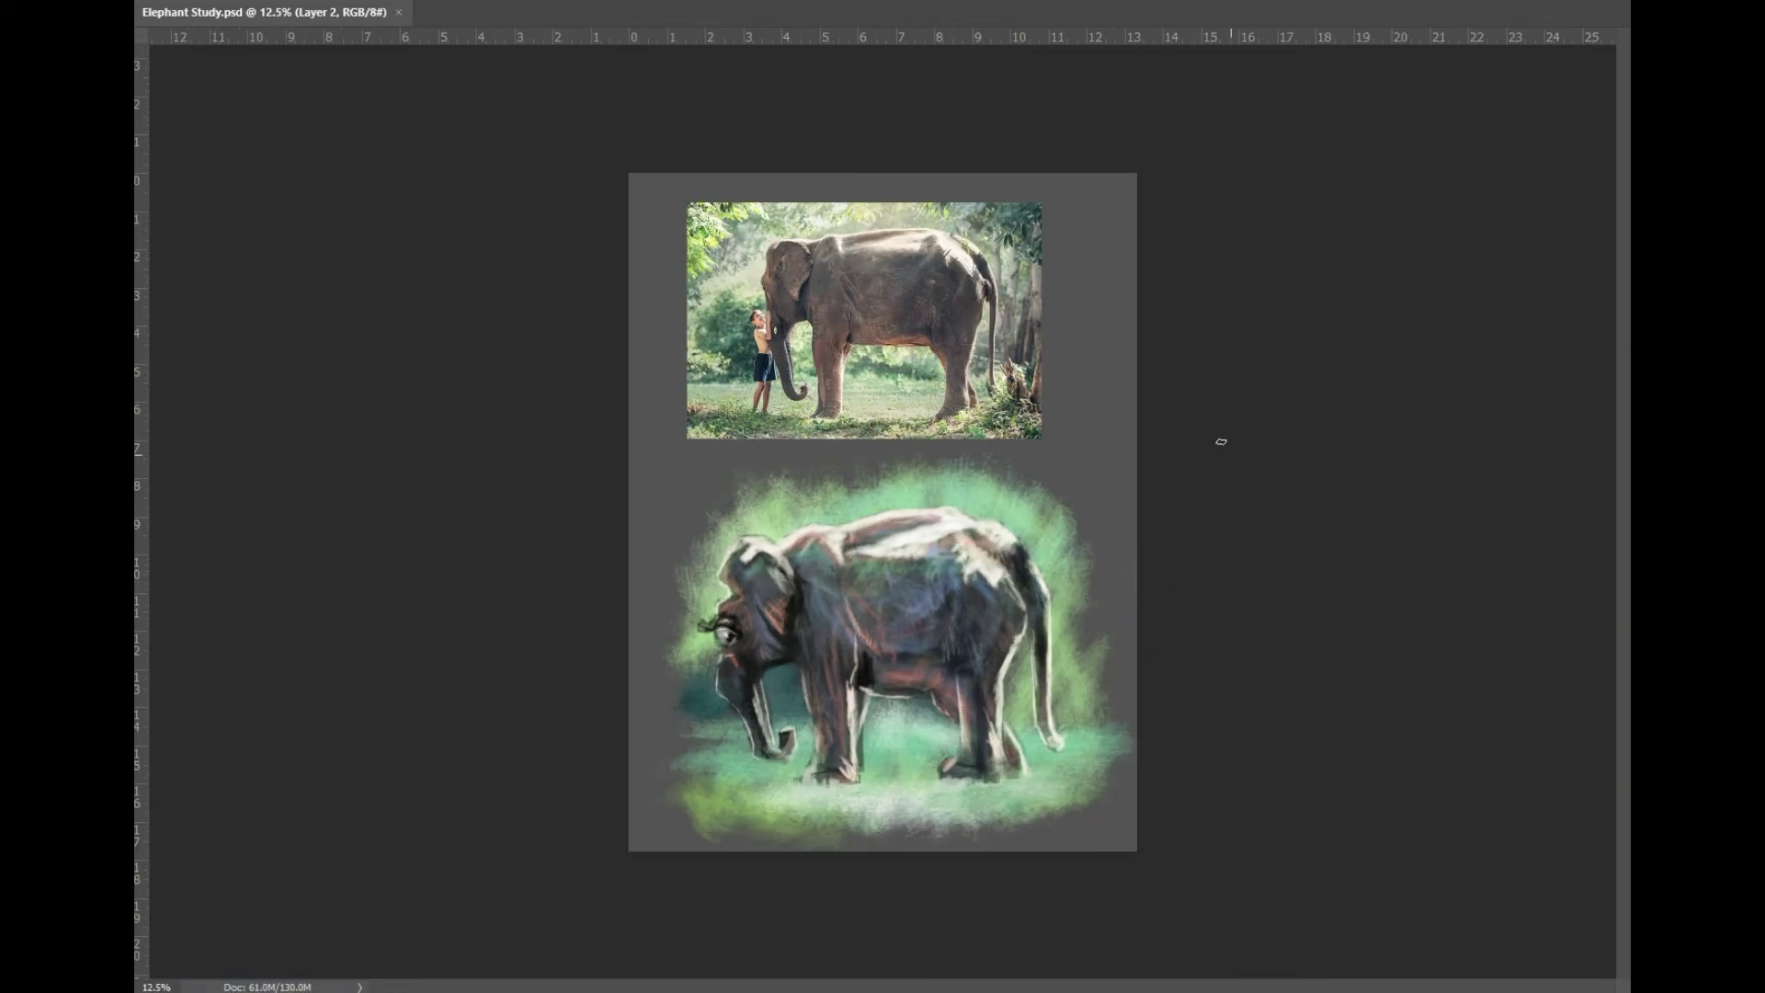
drag(920, 641, 983, 588)
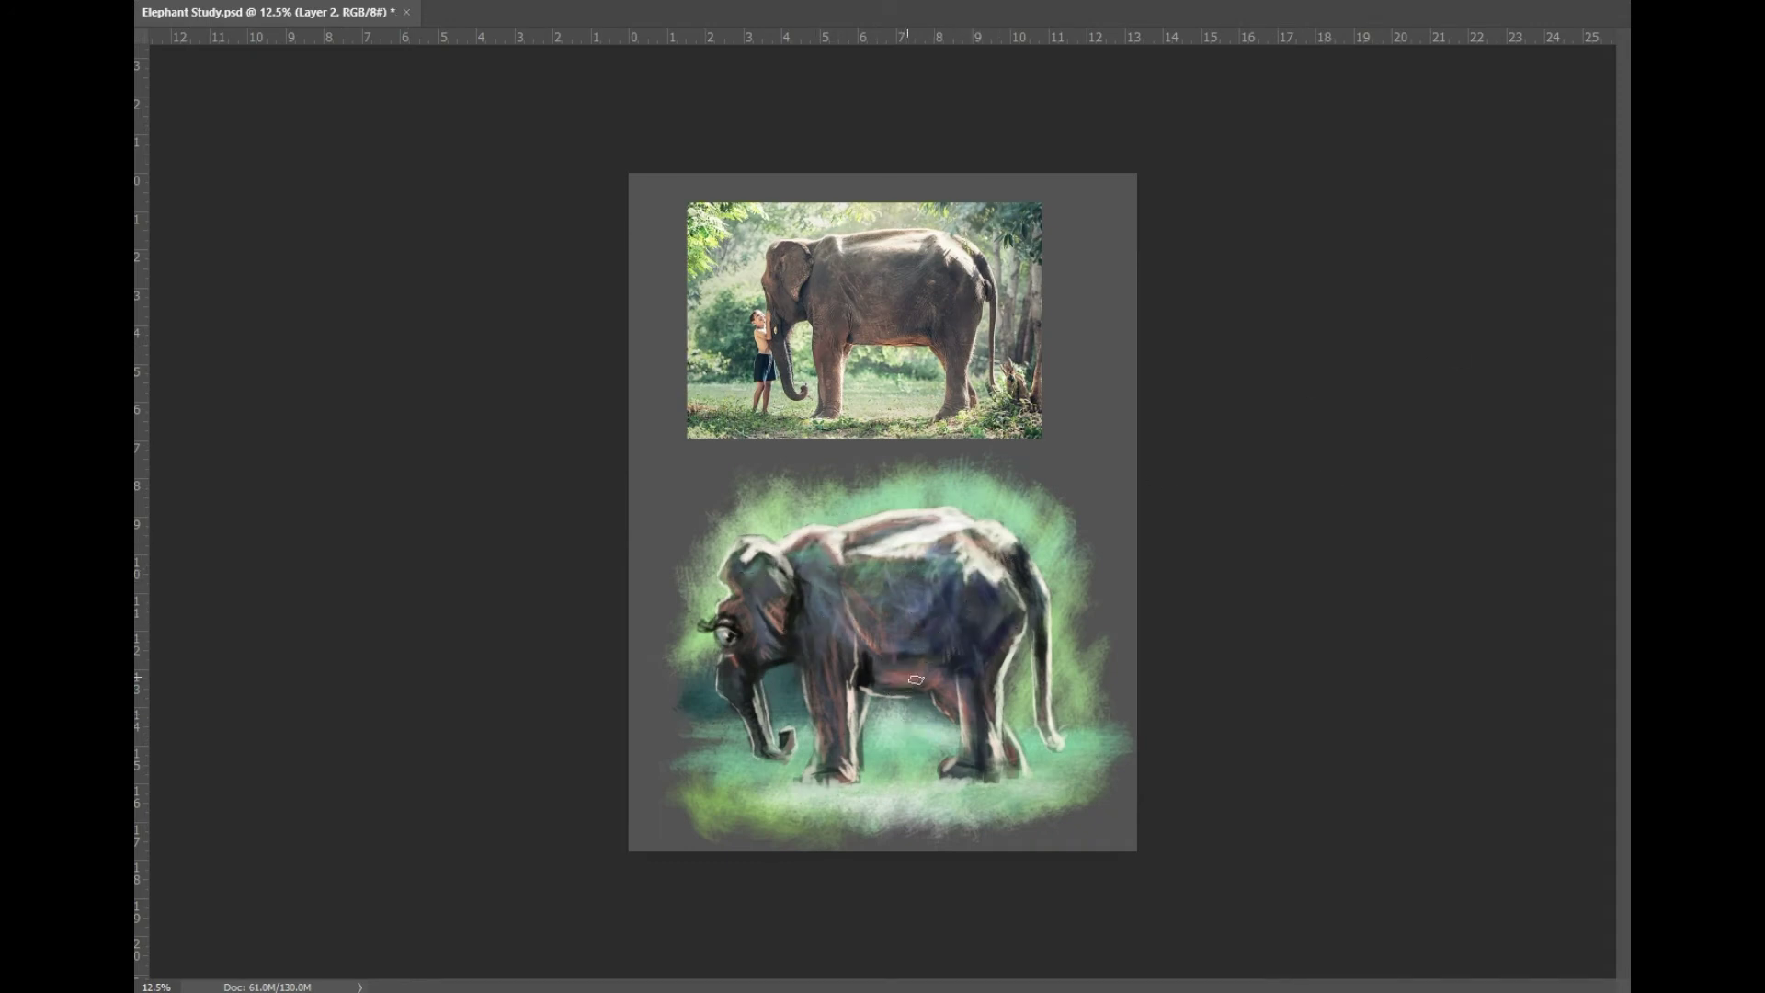
drag(845, 682, 848, 755)
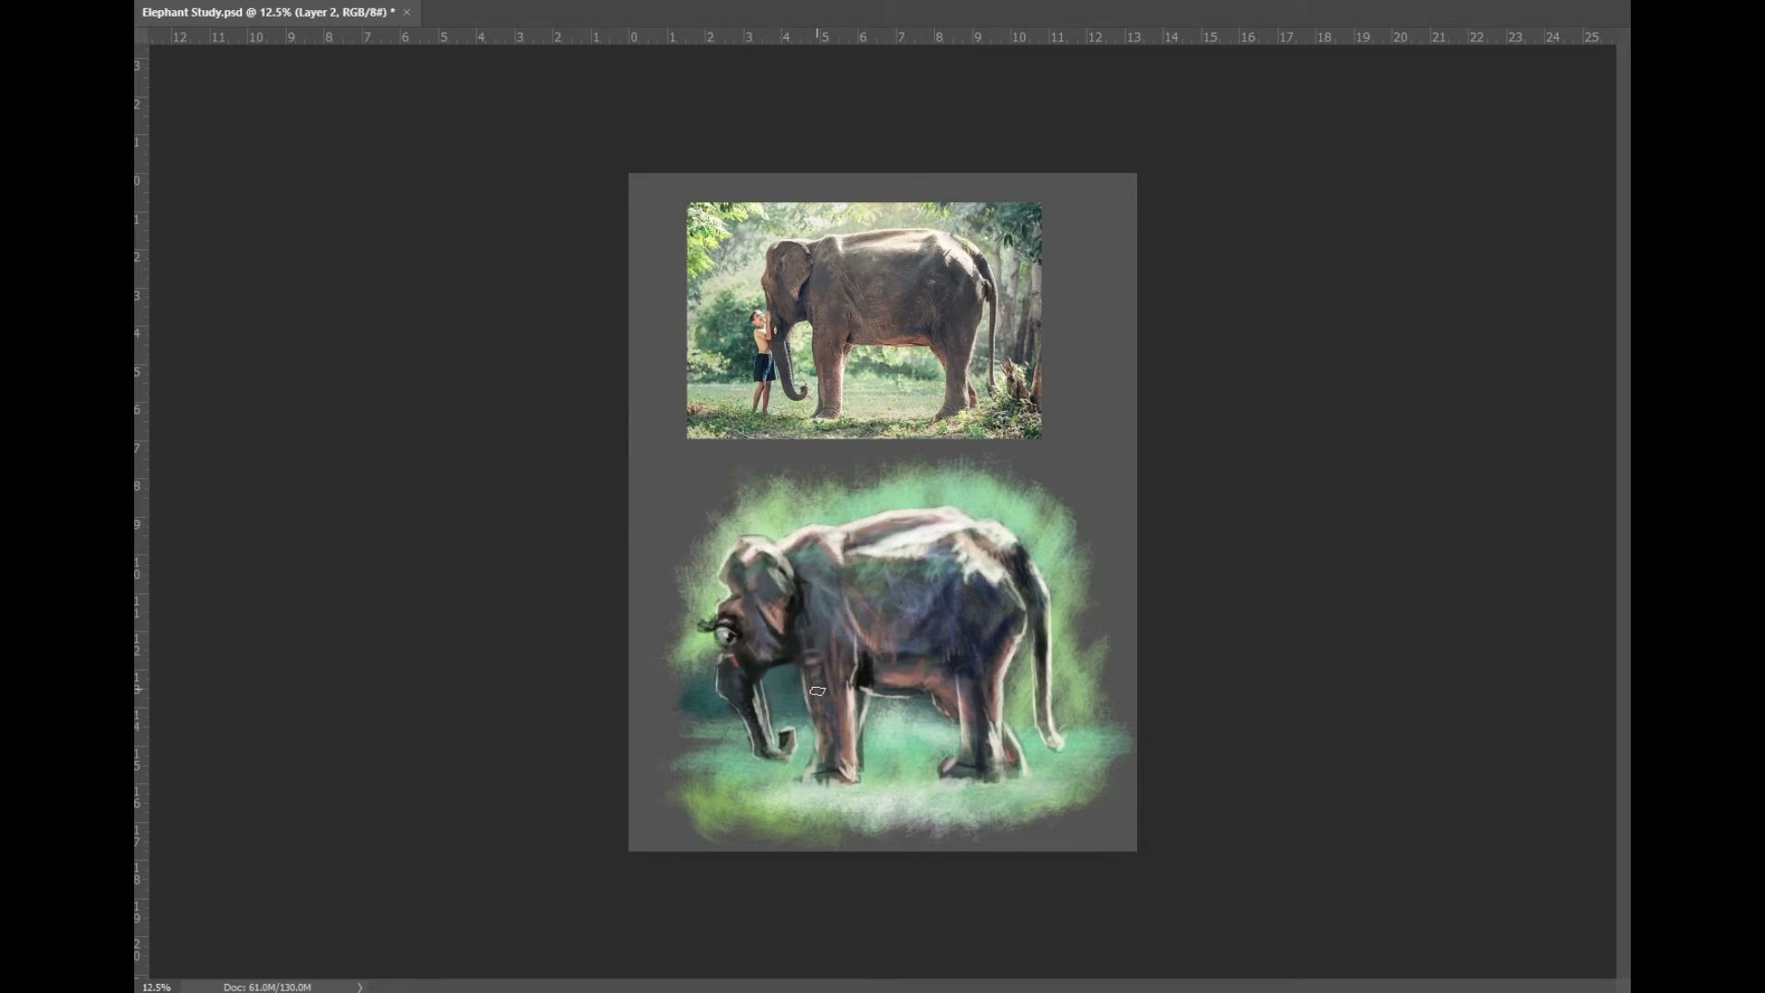
key(ctrl+s)
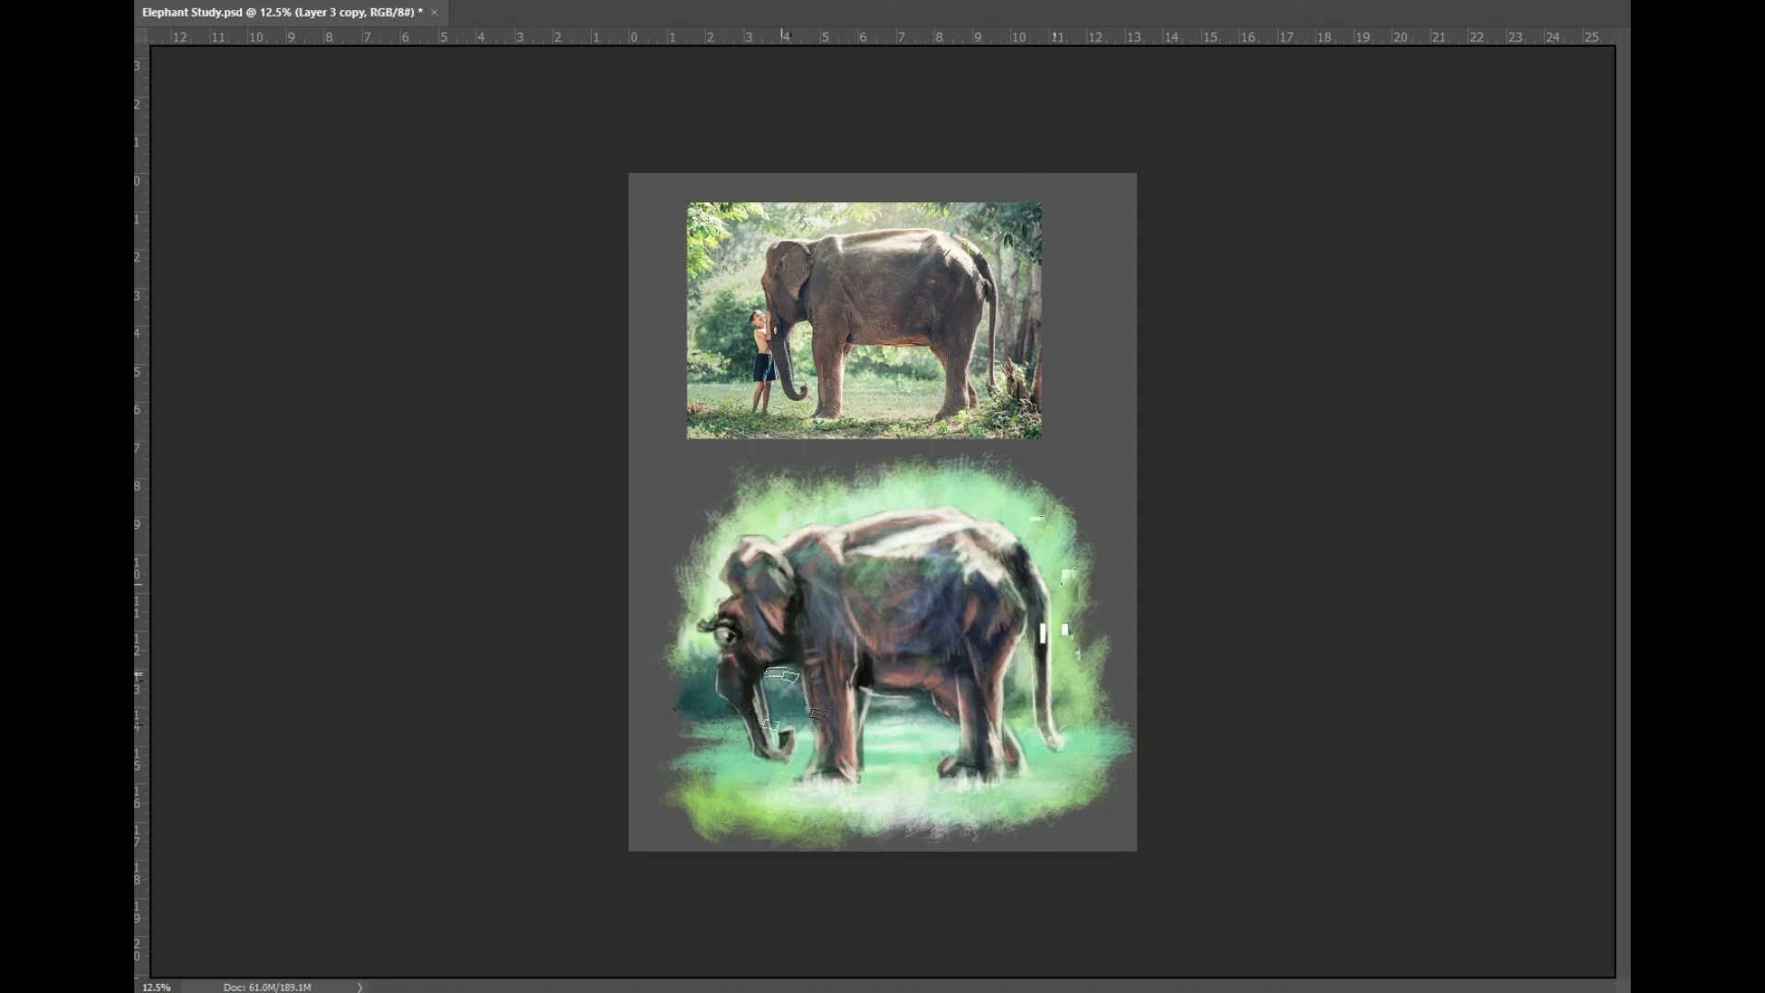
Step: Darken the lower-left yellow-green grass, then switch to Layer 2 with a smaller brush
drag(738, 774, 980, 823)
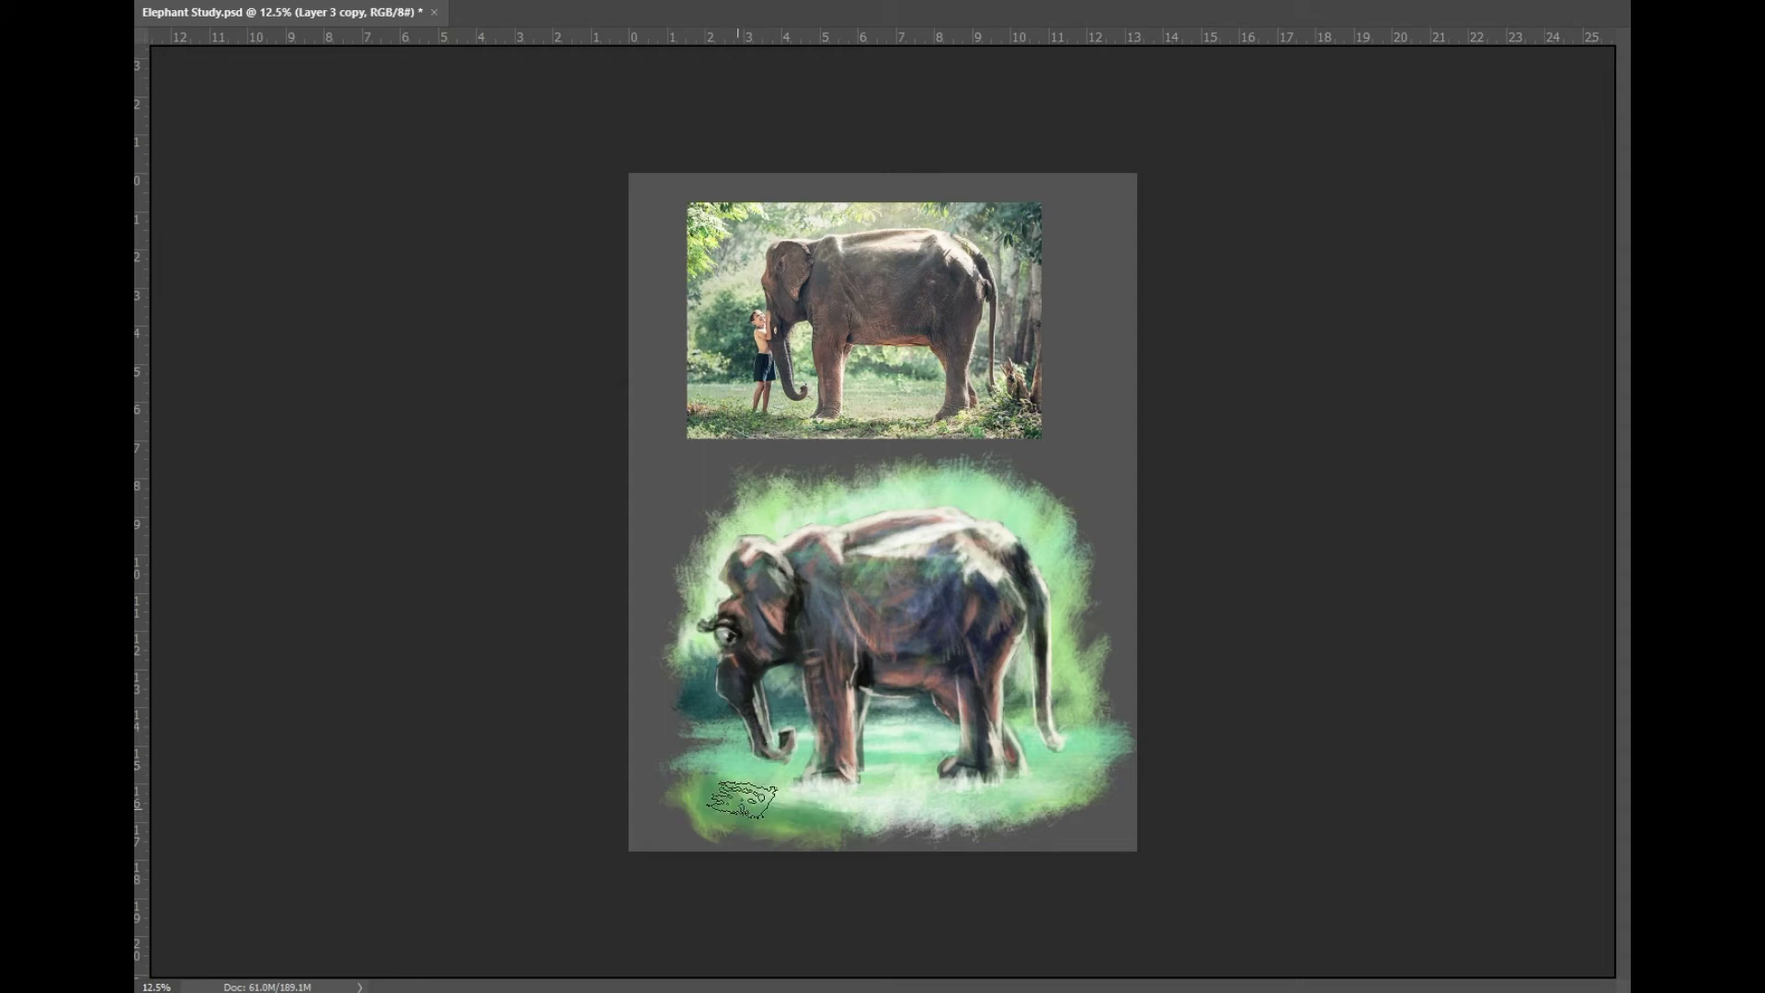
key(bracketleft)
key(bracketleft)
key(bracketleft)
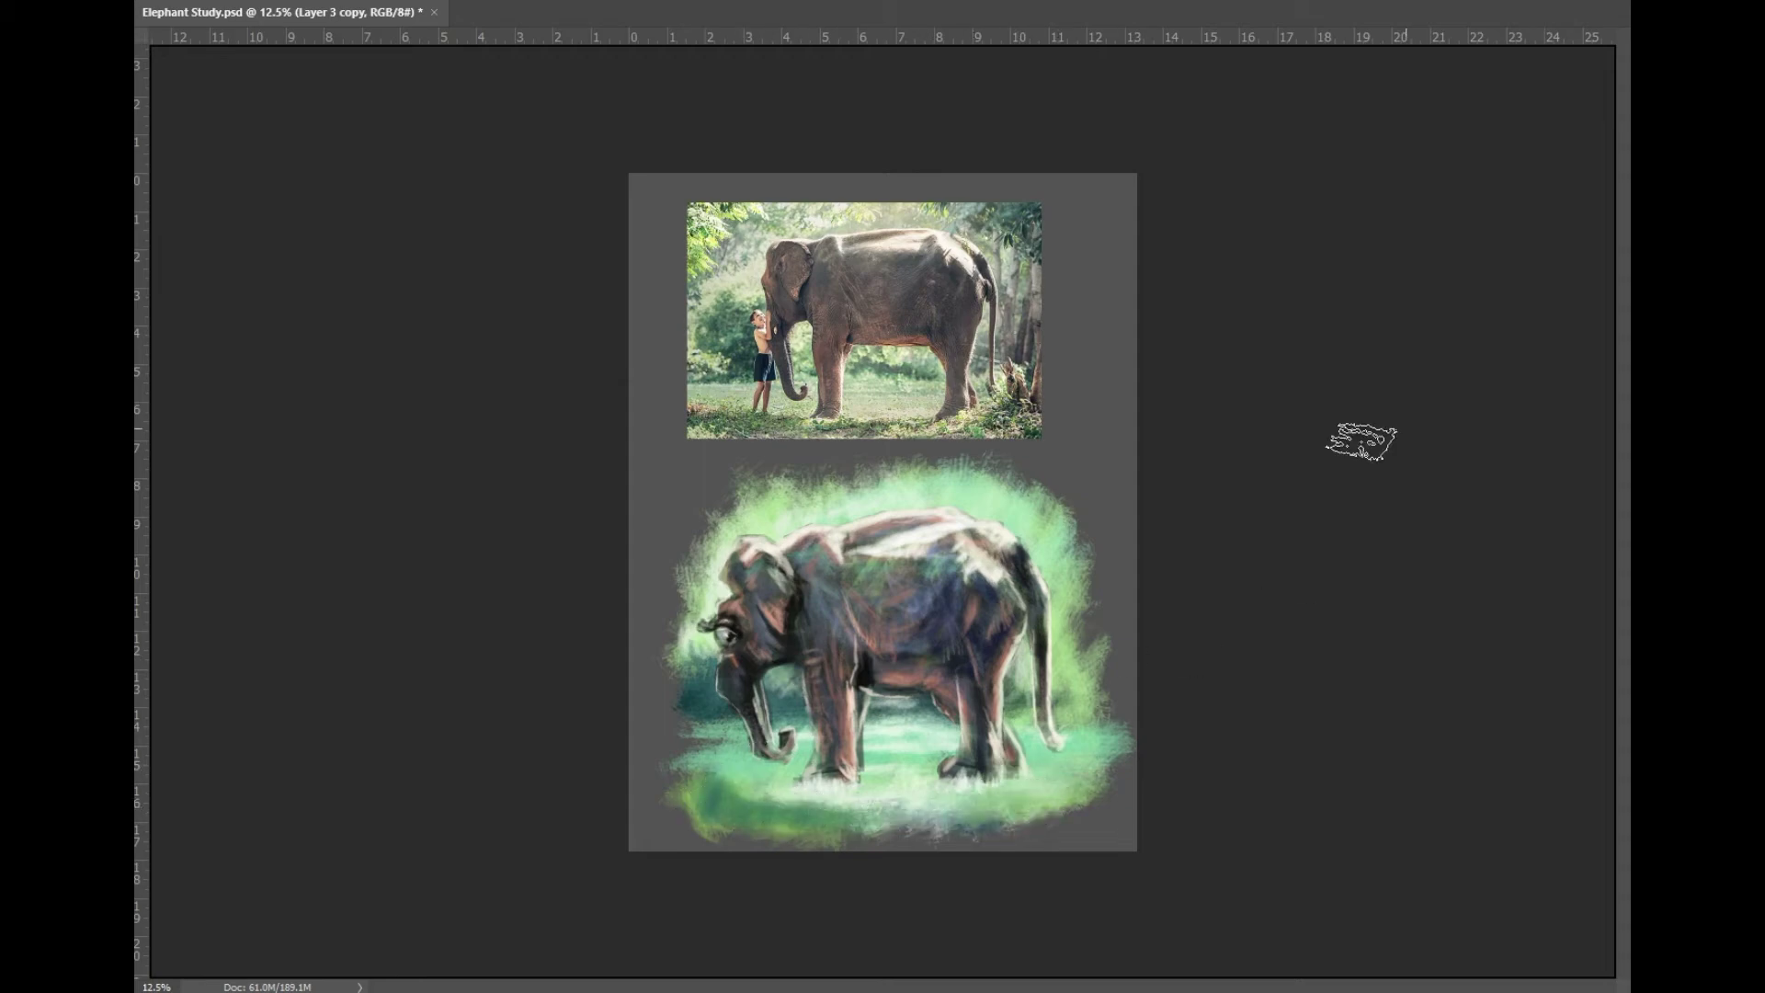
key(alt+bracketleft)
Step: Touch up the grass near the back foot and tail, zoom in, and save
drag(977, 839, 970, 802)
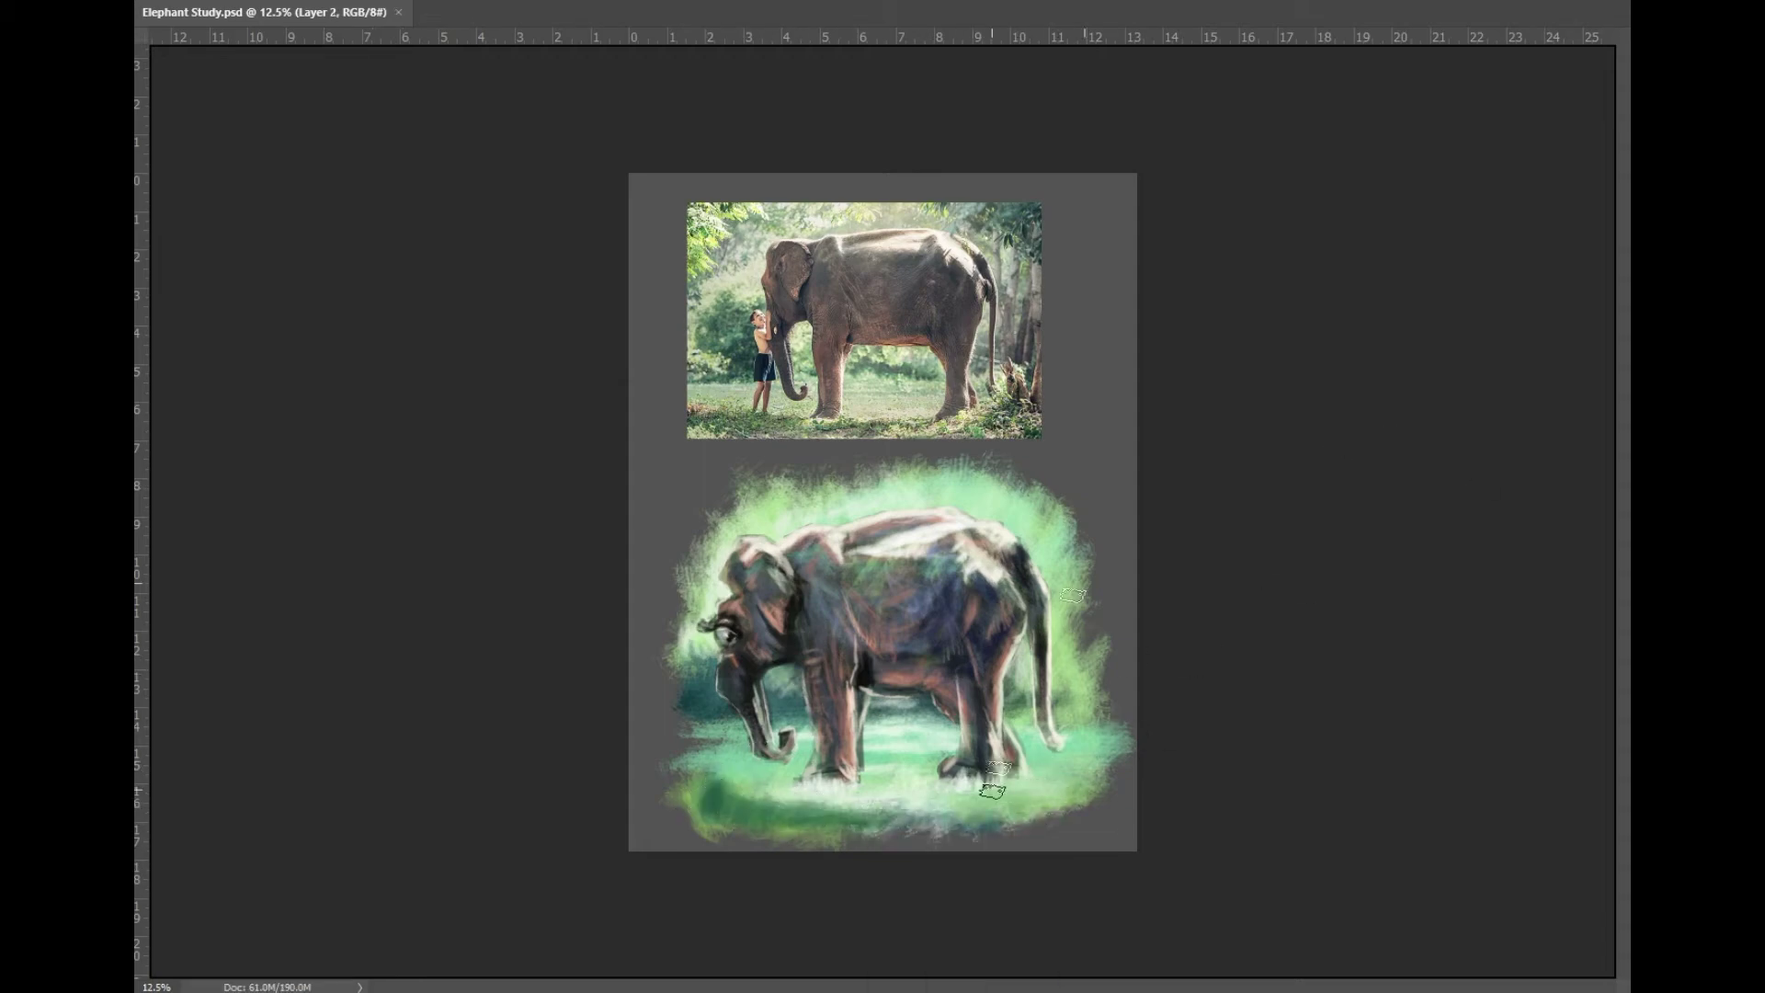
drag(1074, 710, 1055, 777)
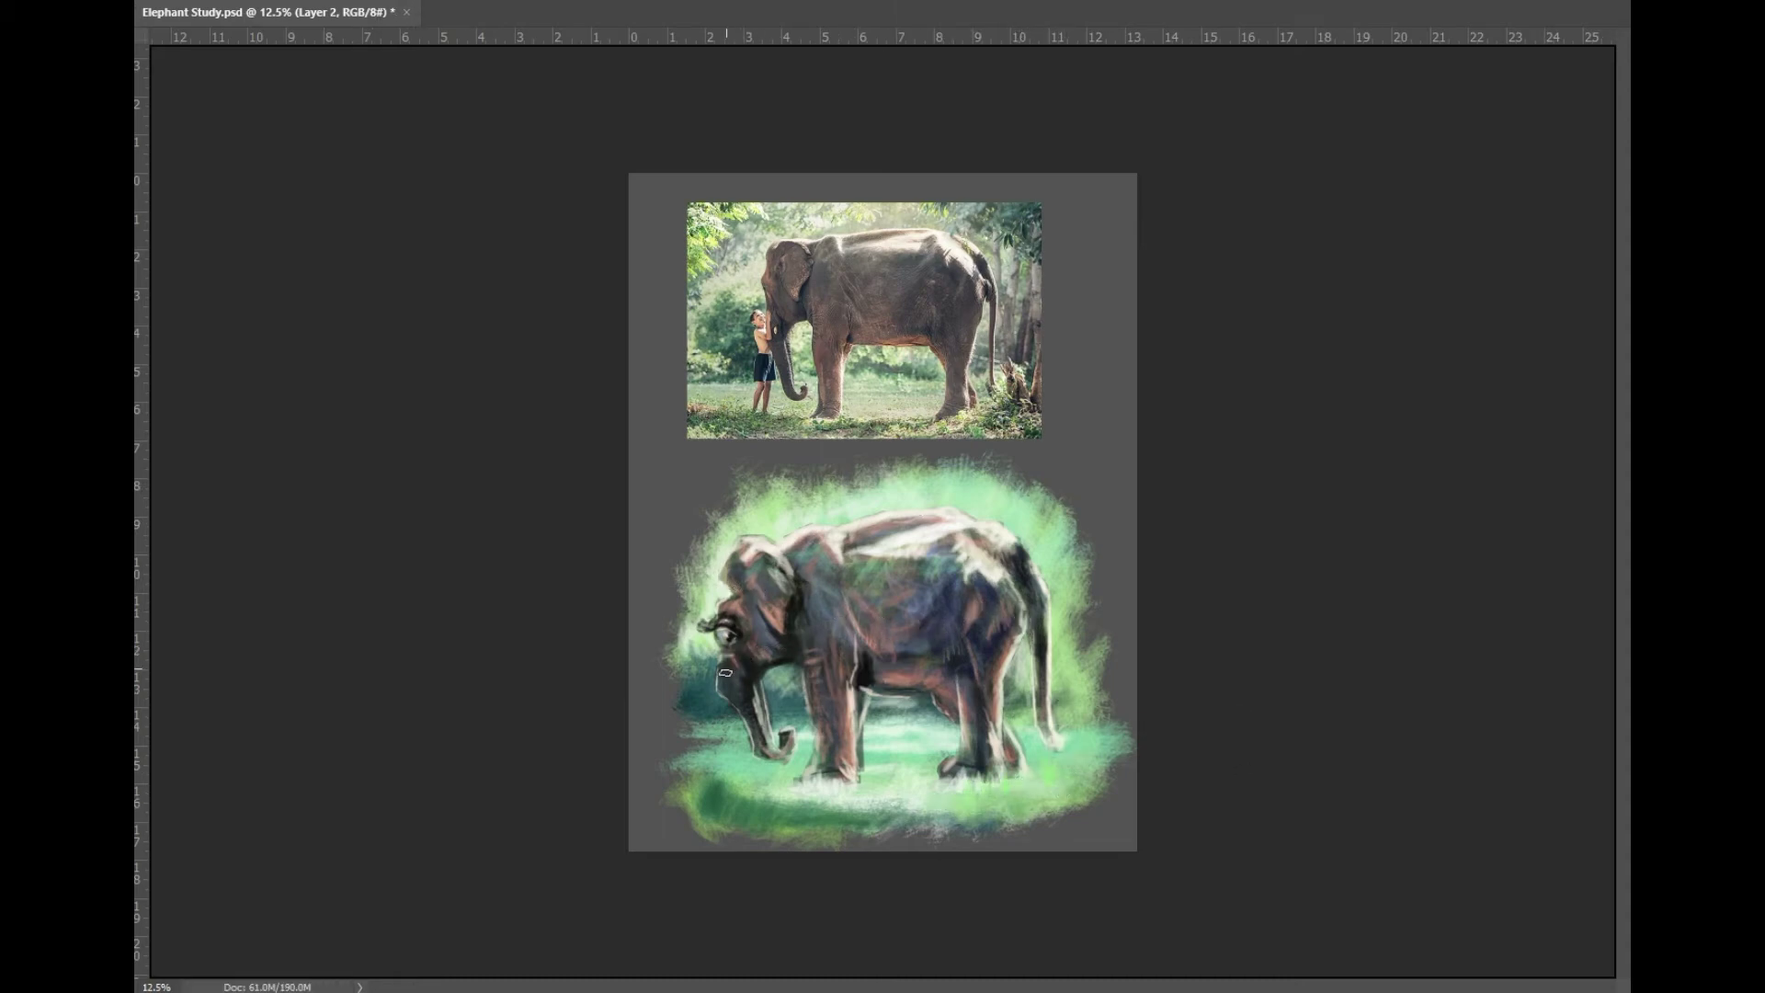
key(ctrl+plus)
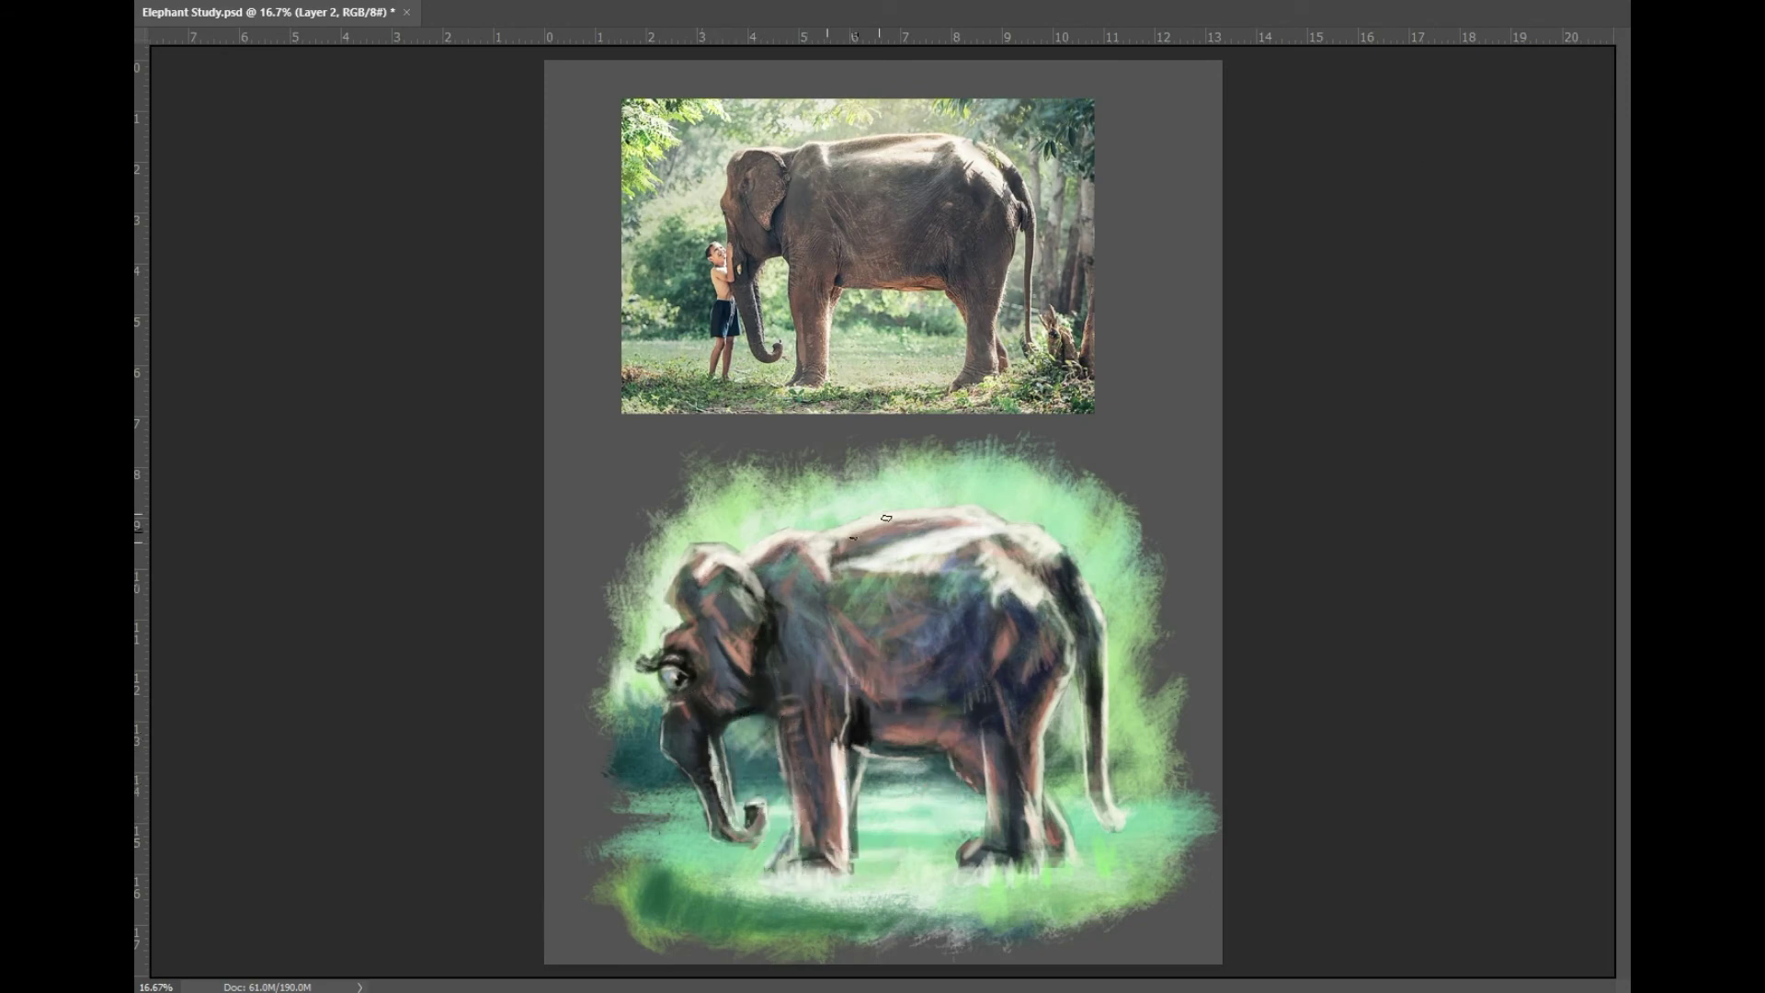
key(ctrl+s)
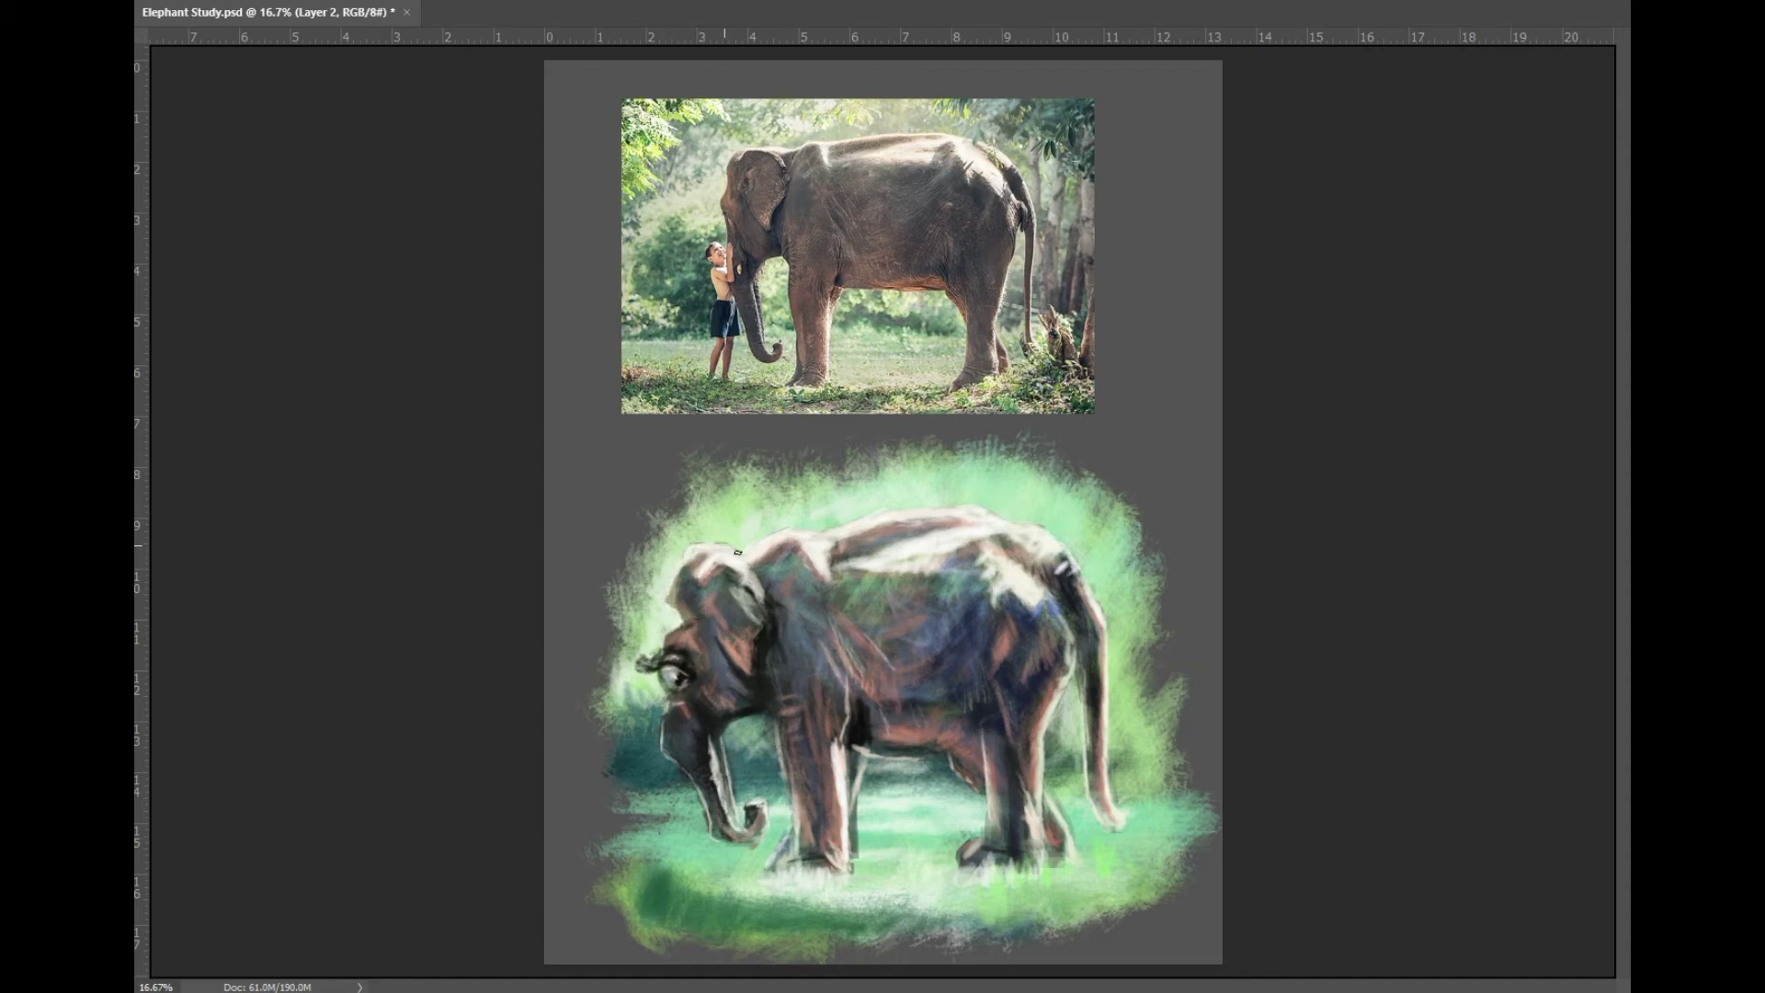
Step: On a new layer, brush a signature and Free Transform it small into the bottom-right corner
key(ctrl+s)
key(ctrl+shift+alt+n)
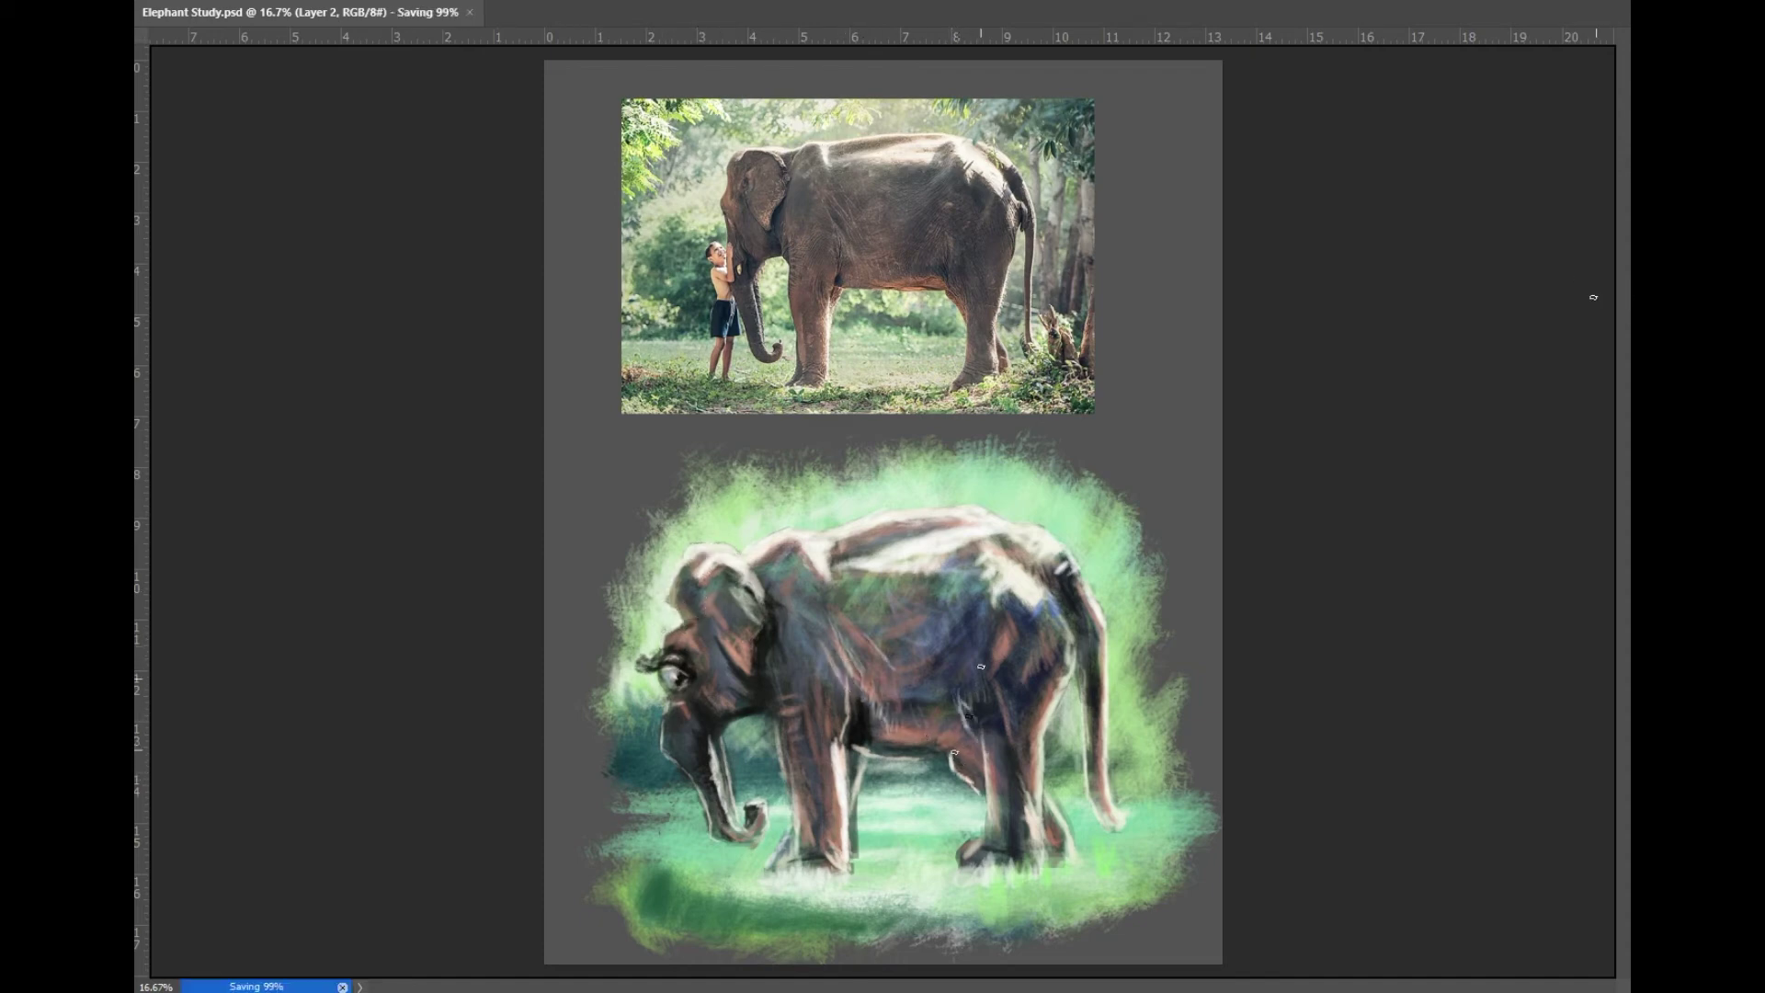
drag(593, 521, 736, 476)
mouse_move(677, 497)
mouse_down()
mouse_move(644, 603)
mouse_move(762, 492)
mouse_move(1173, 938)
mouse_up()
key(ctrl+t)
key(Return)
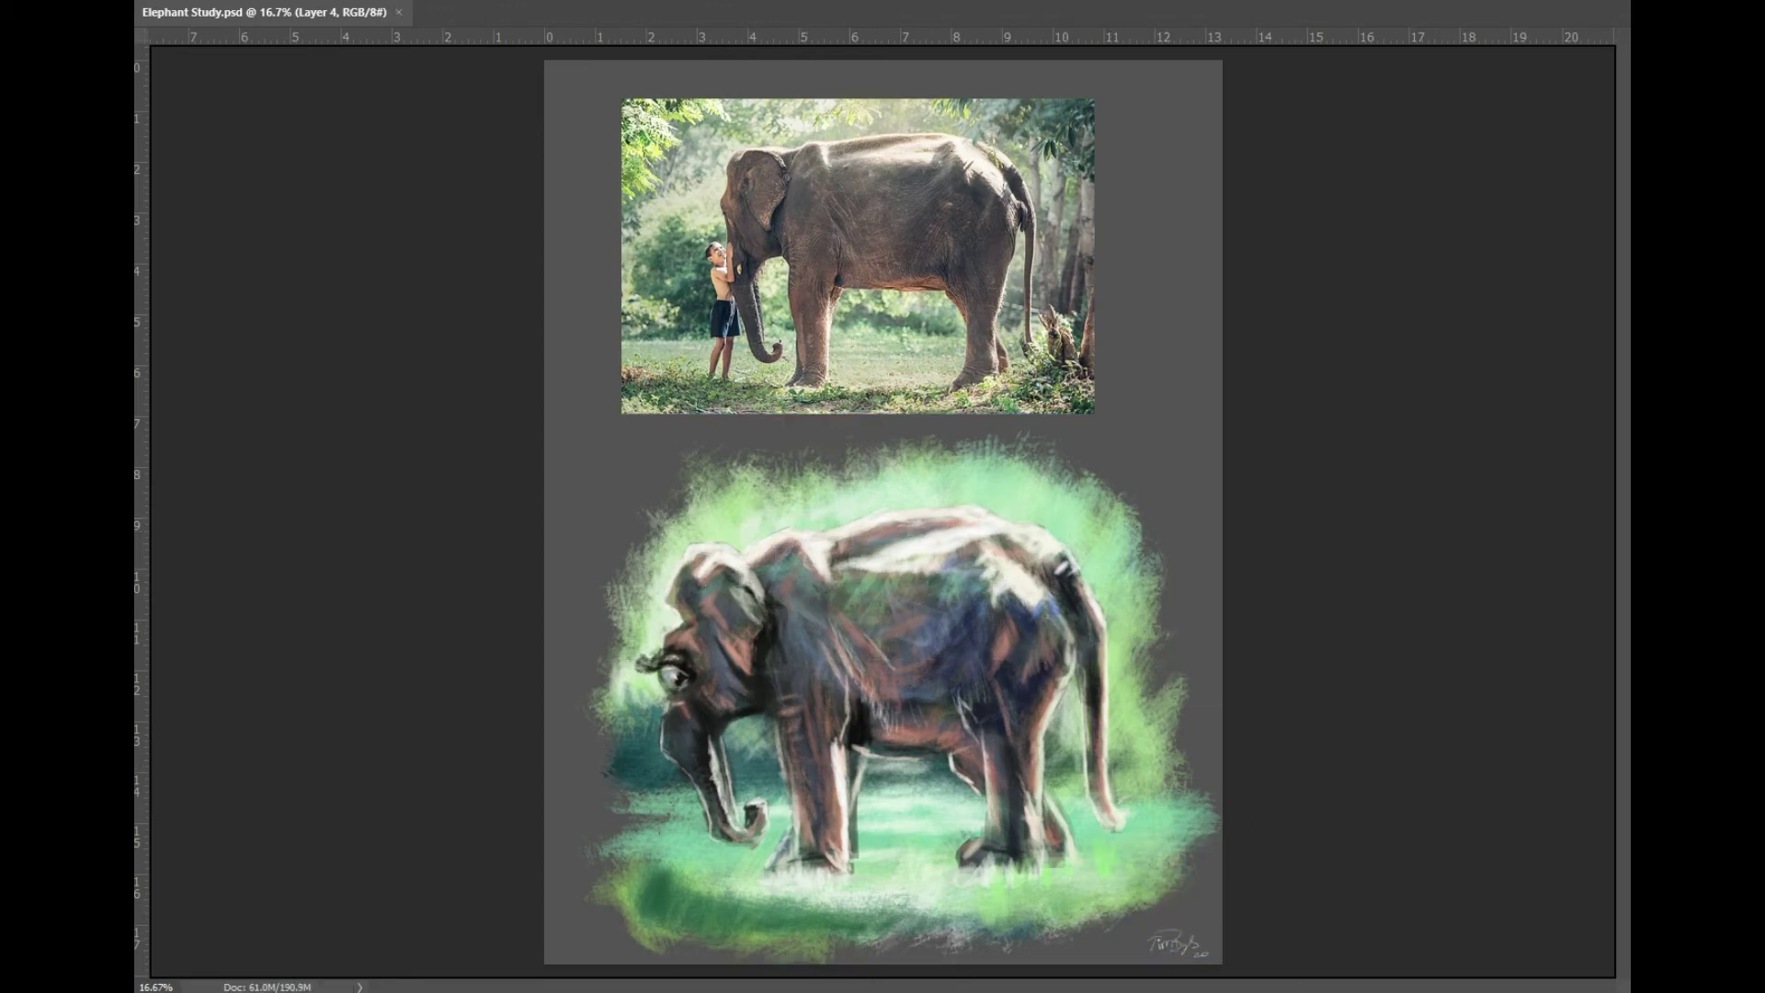